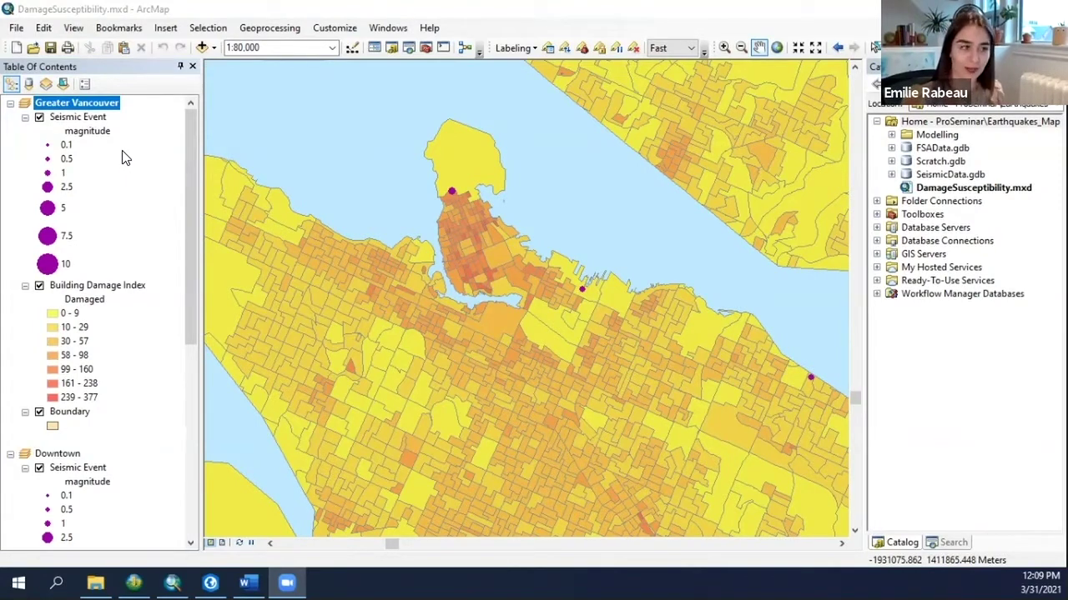
# Step: Activate the Downtown data frame and view the 1000 W Waterfront Road Block and Downtown Vancouver bookmarks
pyautogui.rightClick(60, 453)
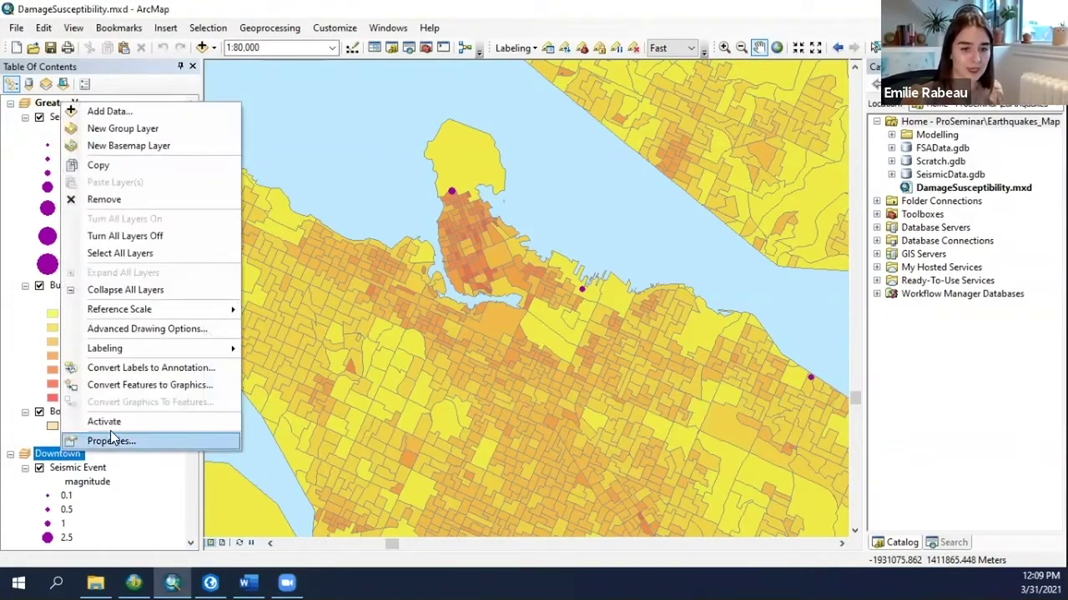
pyautogui.click(112, 422)
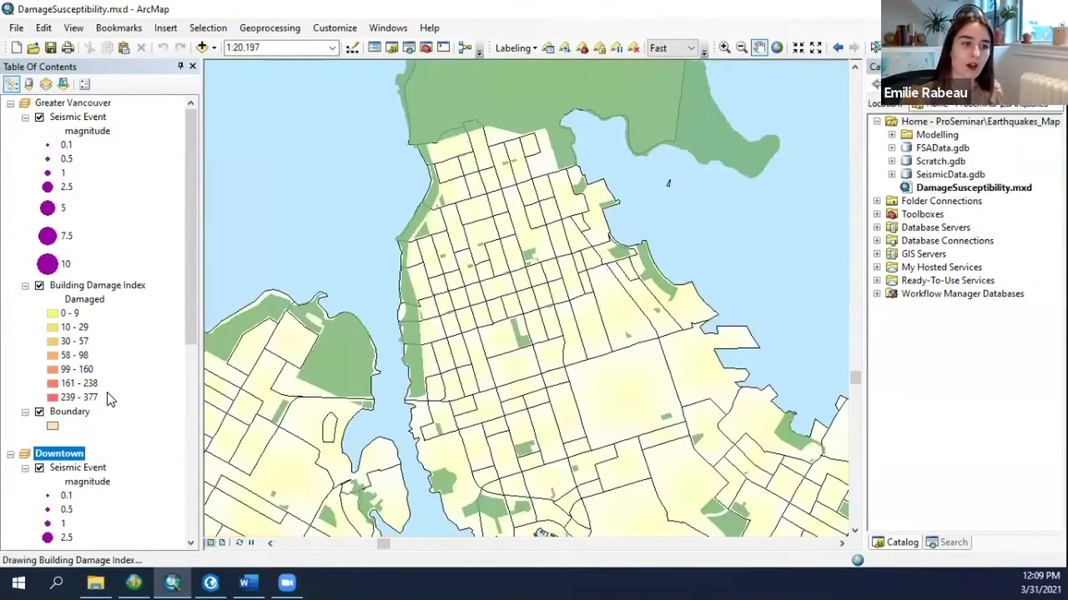
pyautogui.click(119, 29)
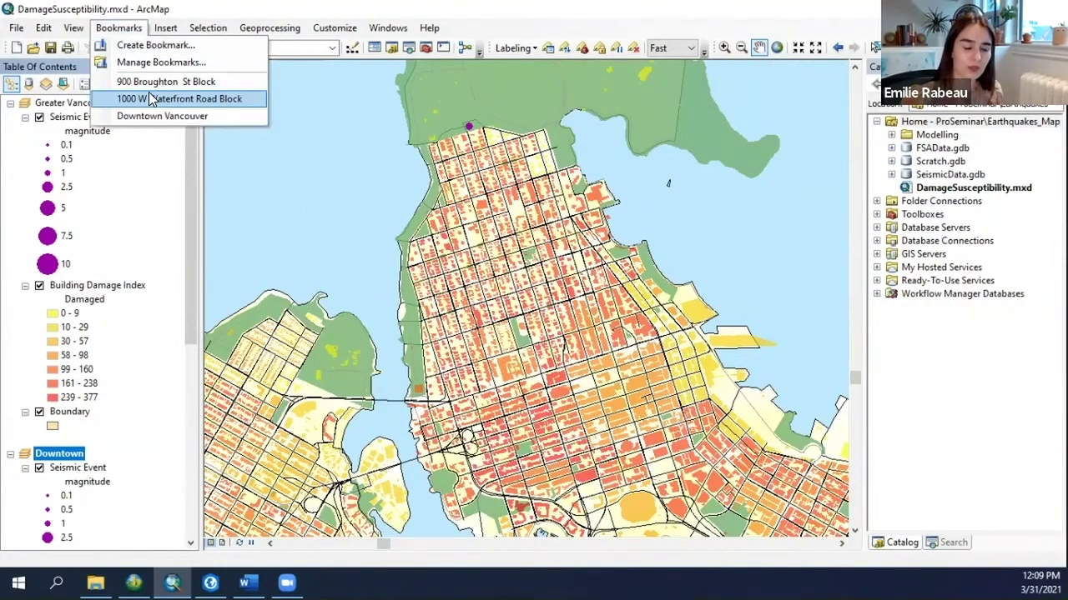
pyautogui.click(154, 97)
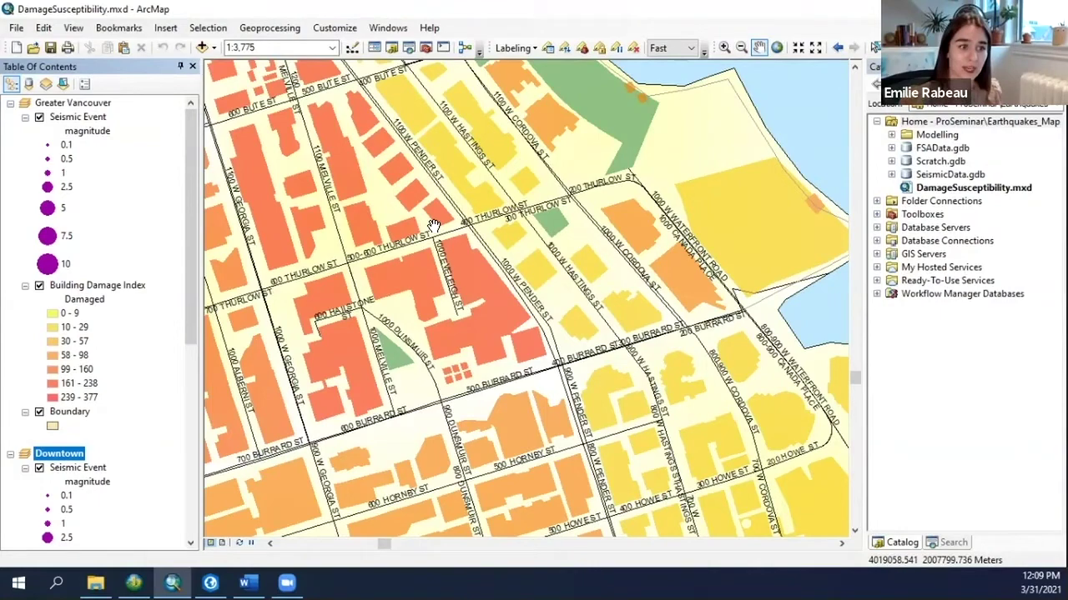
pyautogui.click(118, 28)
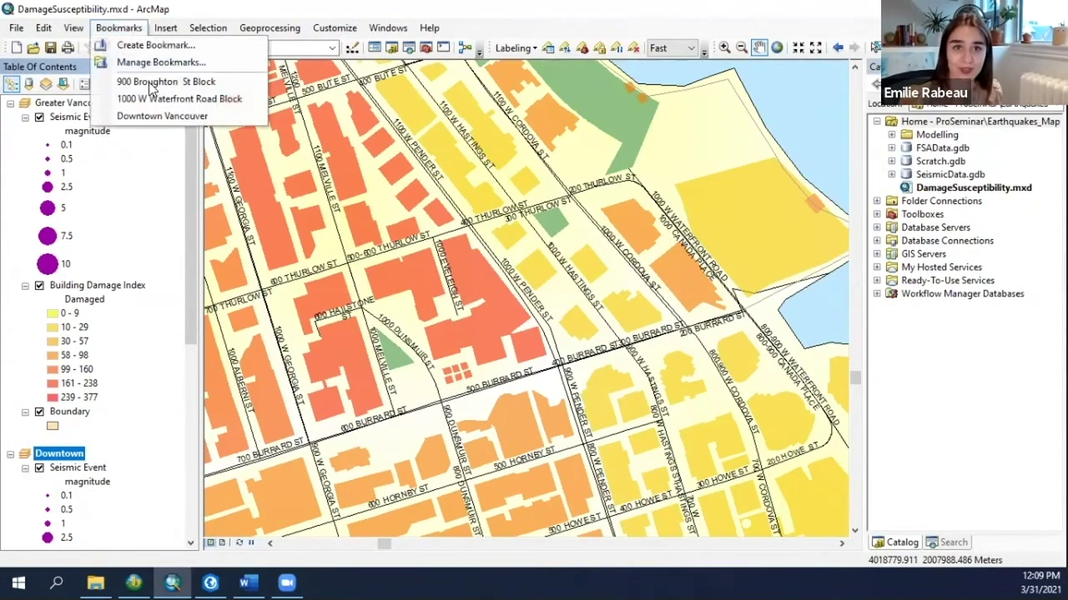
pyautogui.click(154, 118)
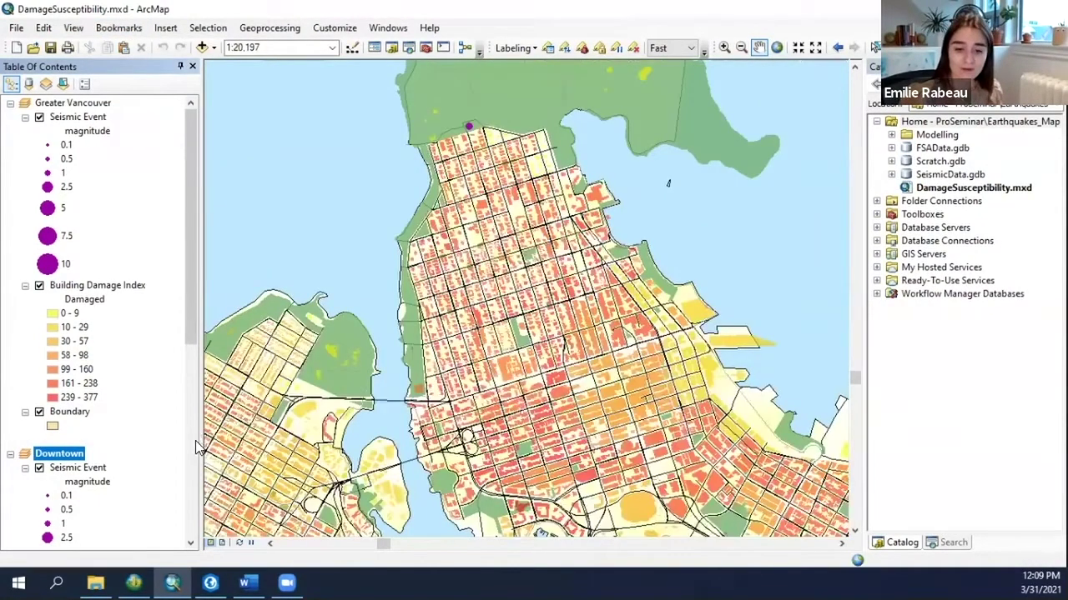
# Step: Check the map document's page layout and return to the data view
pyautogui.click(223, 543)
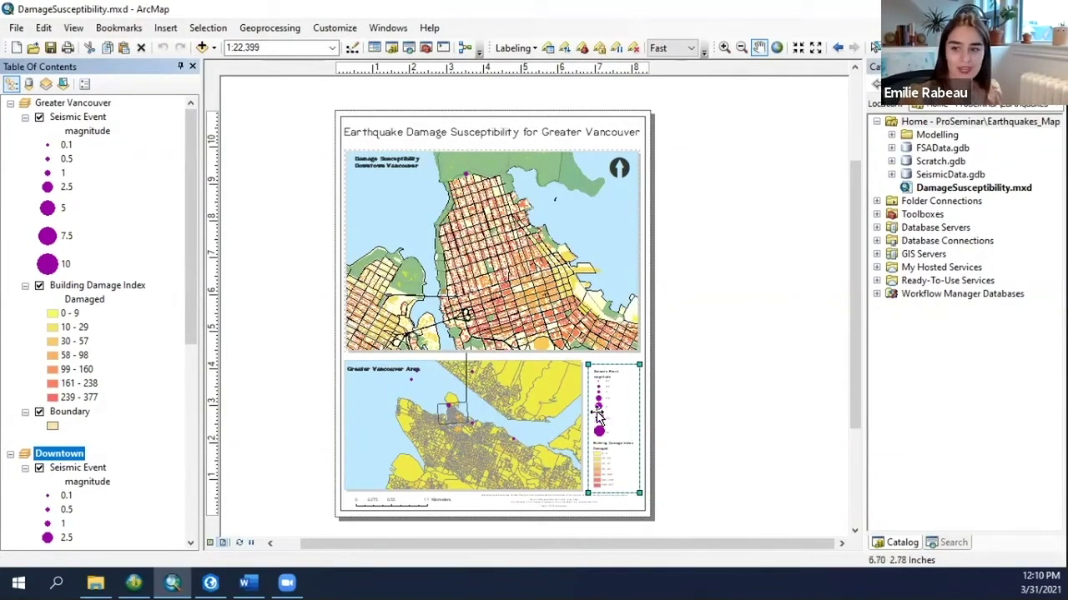
pyautogui.click(210, 542)
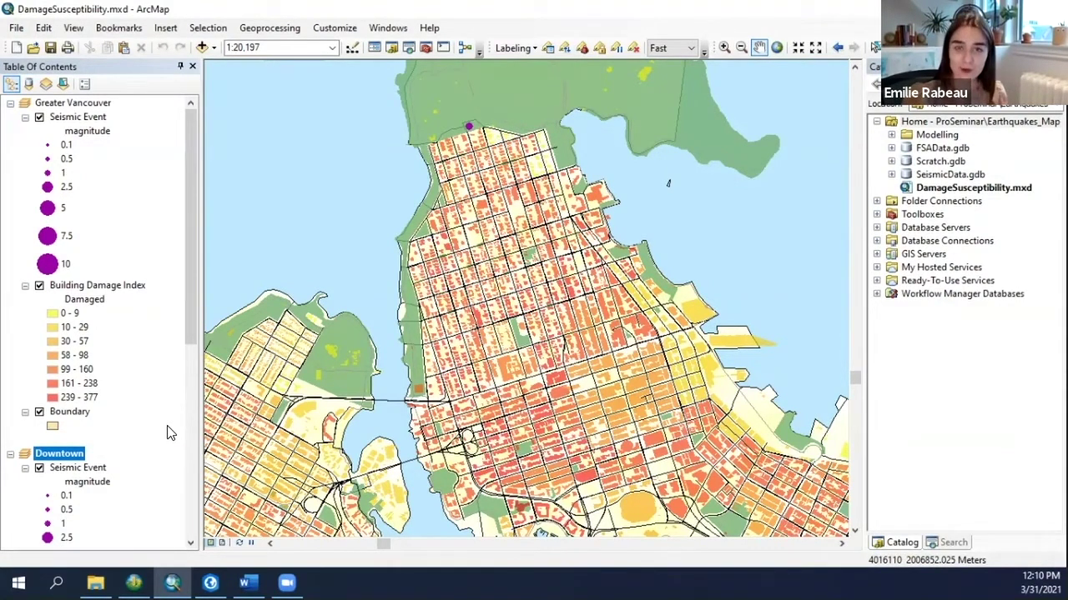
# Step: Switch to ArcGIS Pro and import the DamageSusceptibility.mxd map document into the Earthquake_WestCoast_Analysis project
pyautogui.hotkey('alt', 'Tab')
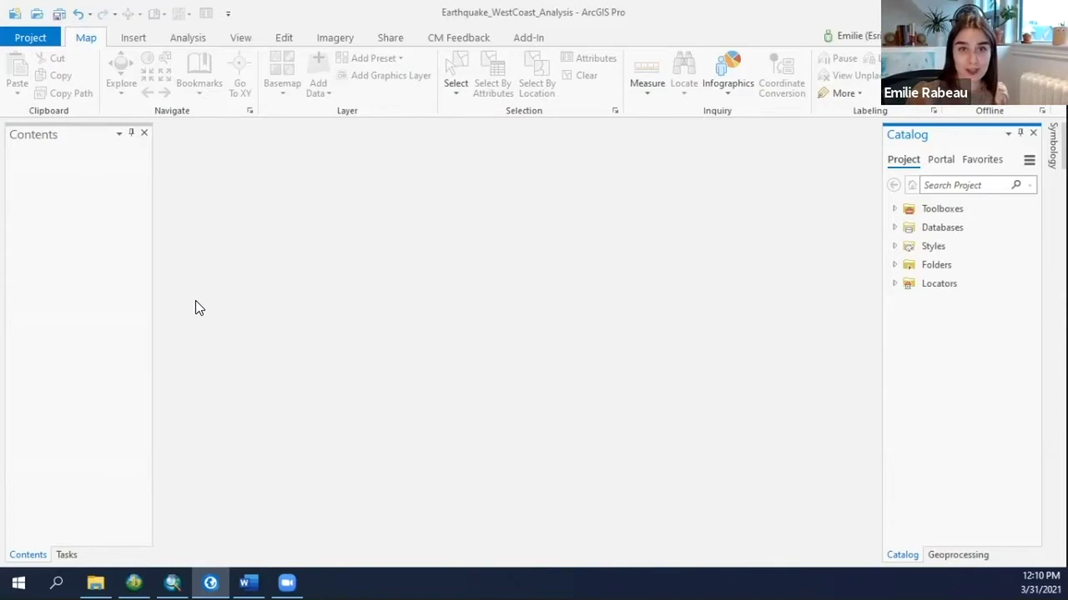
pyautogui.click(133, 38)
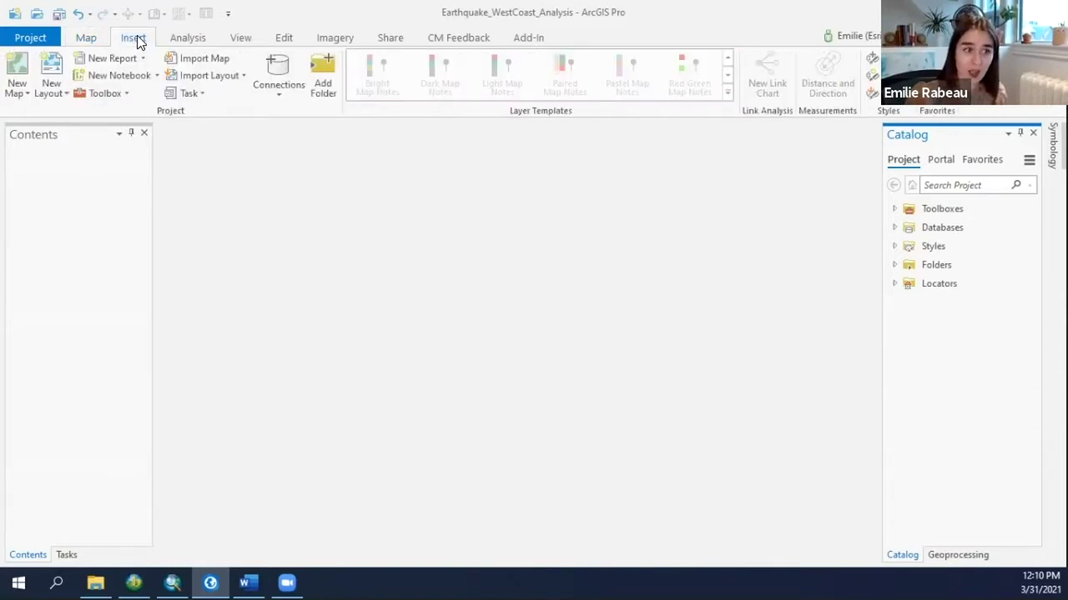
pyautogui.click(194, 55)
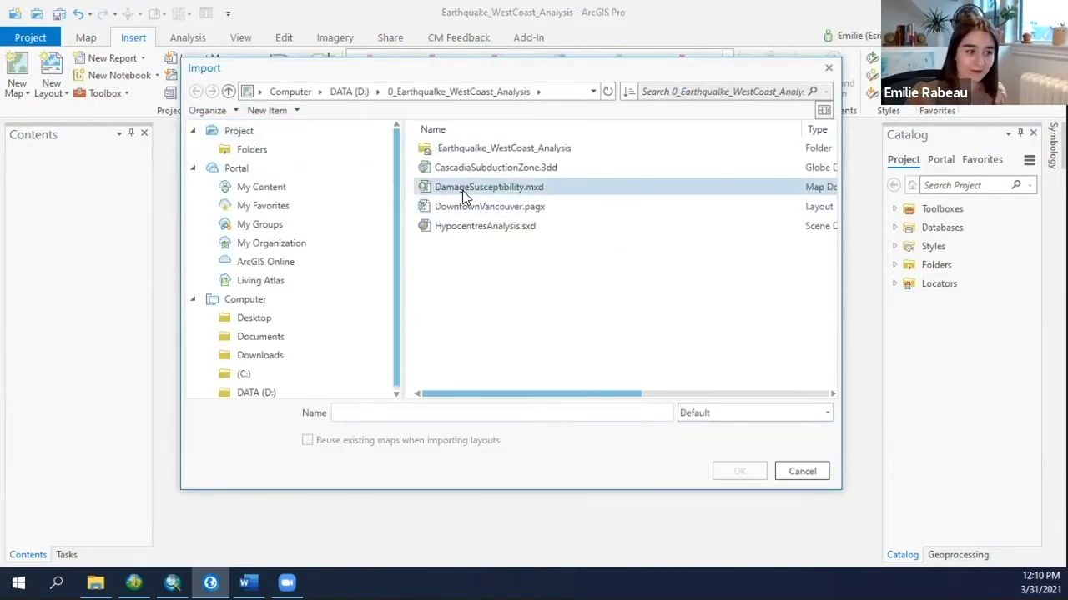
pyautogui.click(462, 190)
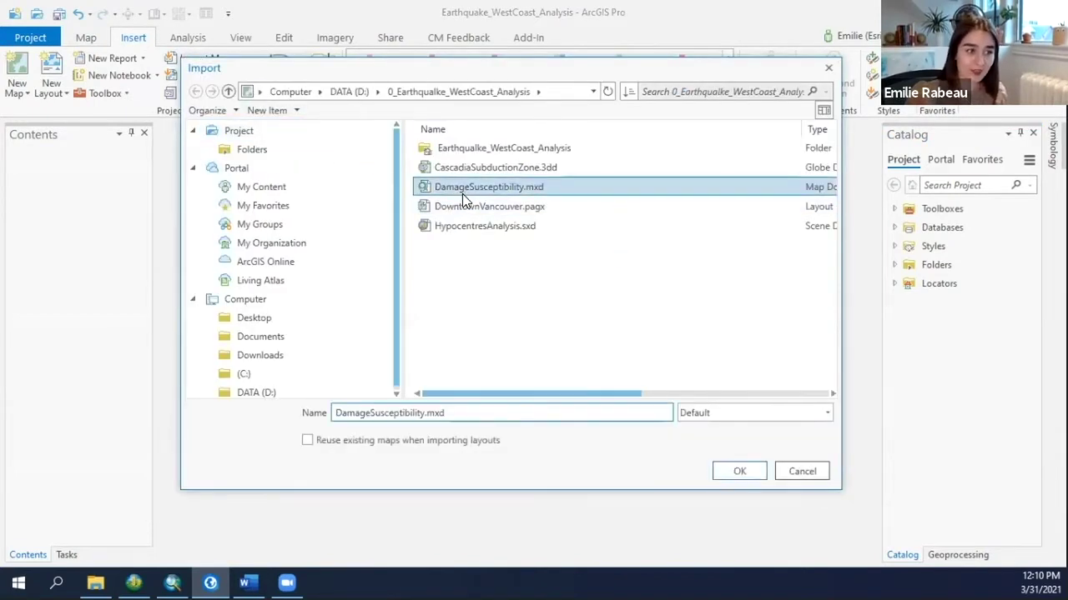
pyautogui.click(744, 472)
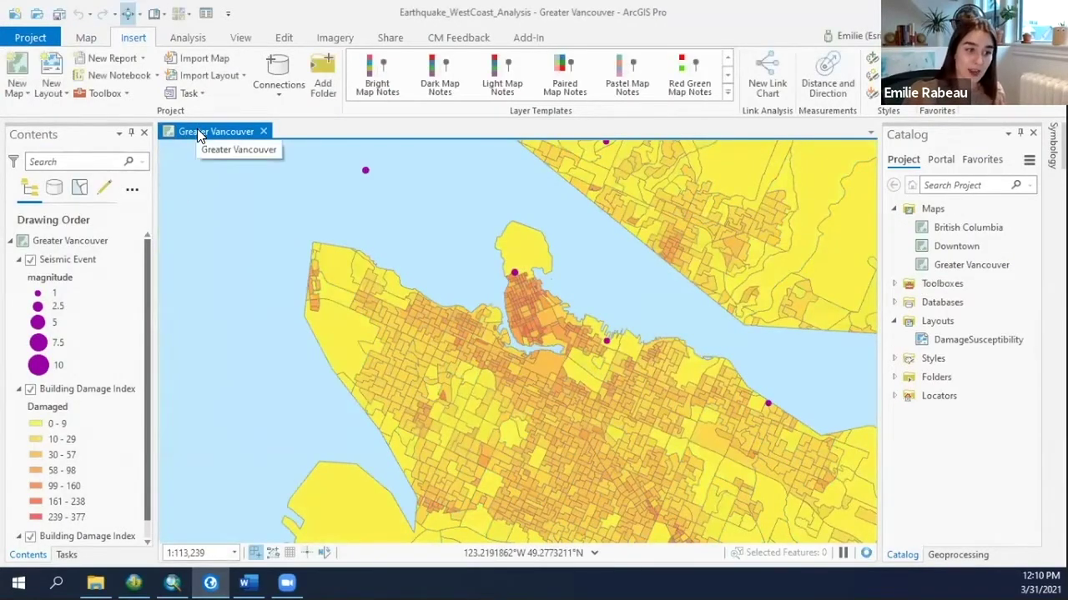
# Step: Look over the imported Greater Vancouver map and open the project's Downtown map
pyautogui.click(199, 134)
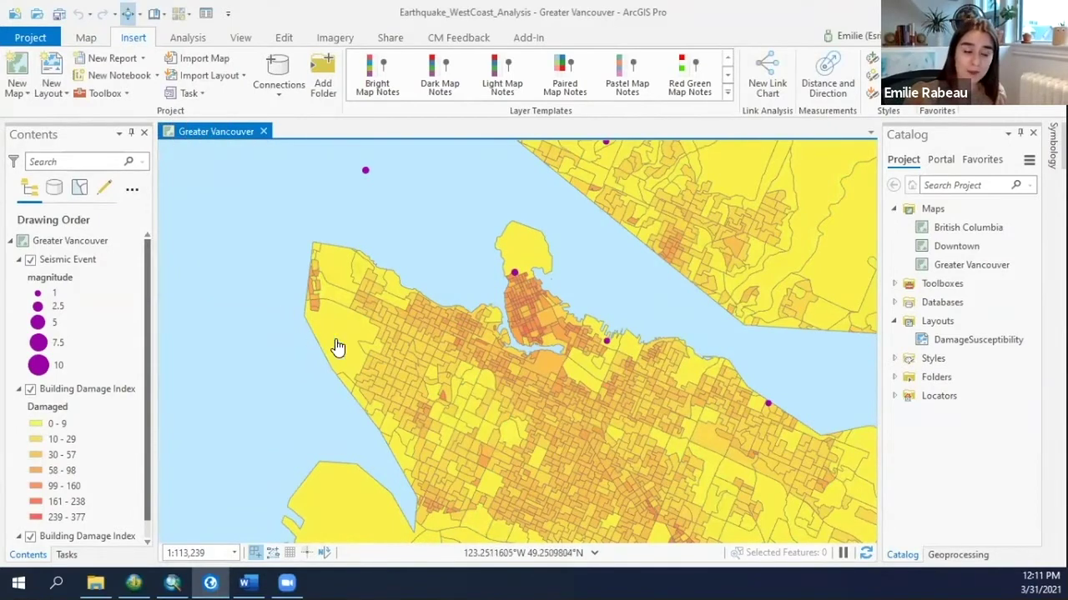
pyautogui.moveTo(419, 348); pyautogui.dragTo(349, 332)
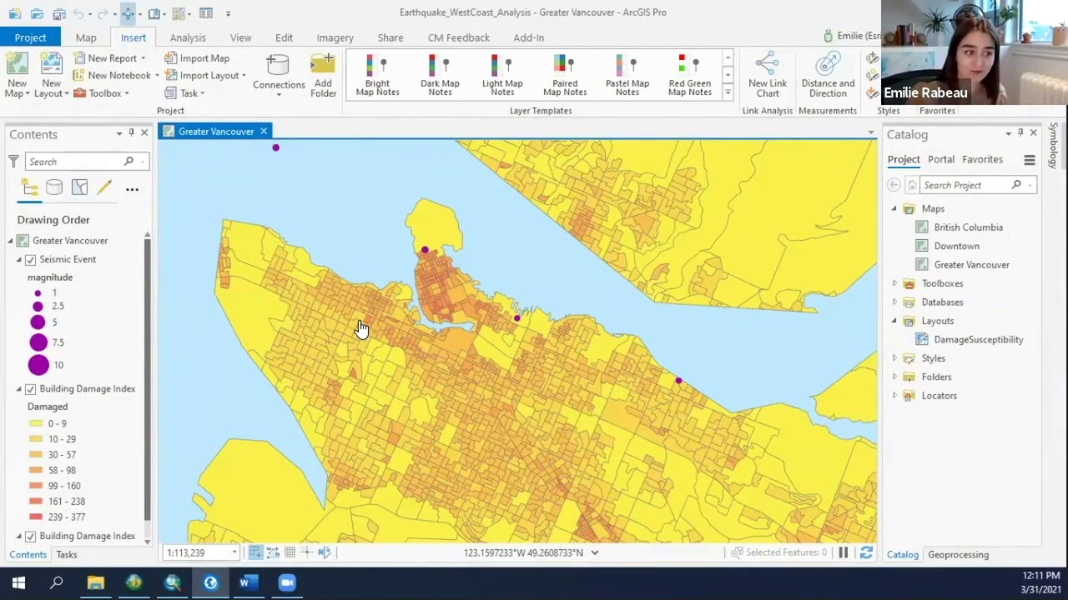
pyautogui.rightClick(949, 249)
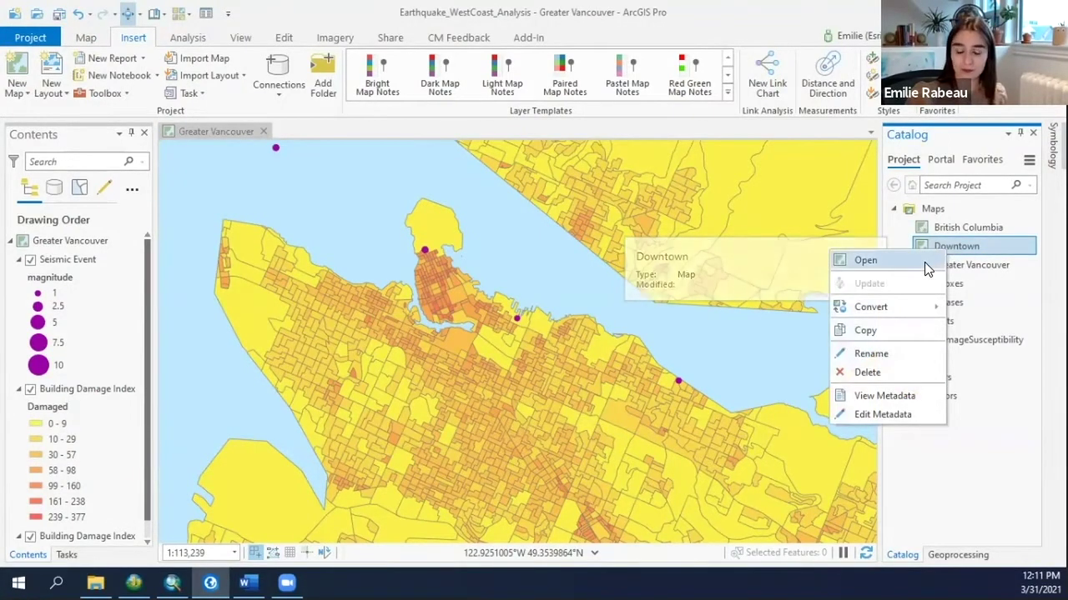
pyautogui.click(919, 259)
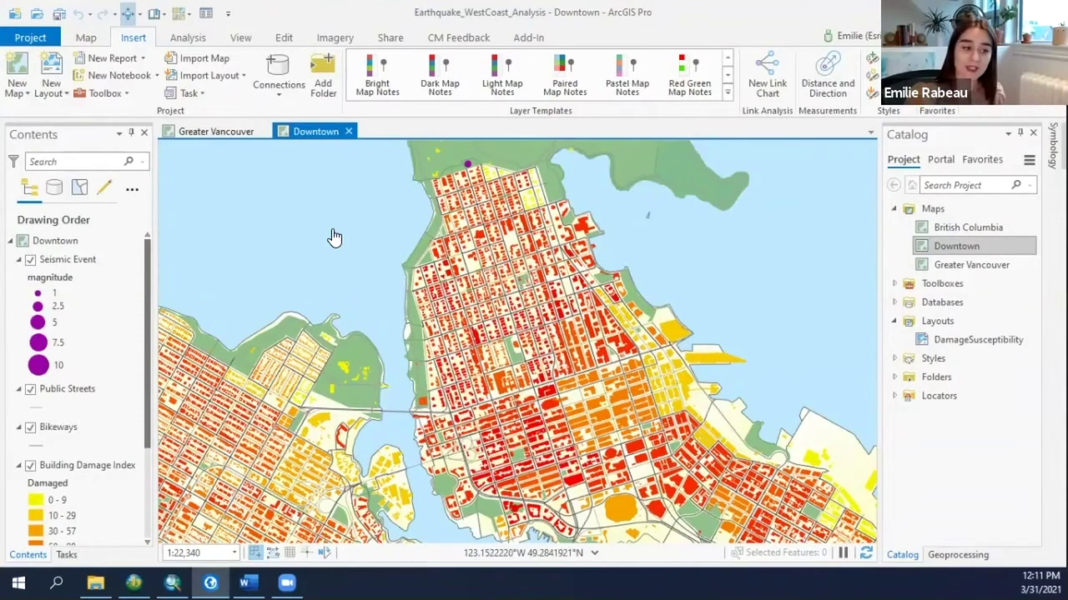
# Step: View the Downtown map at its 1000 W Waterfront bookmark and at its Downtown bookmark
pyautogui.click(155, 14)
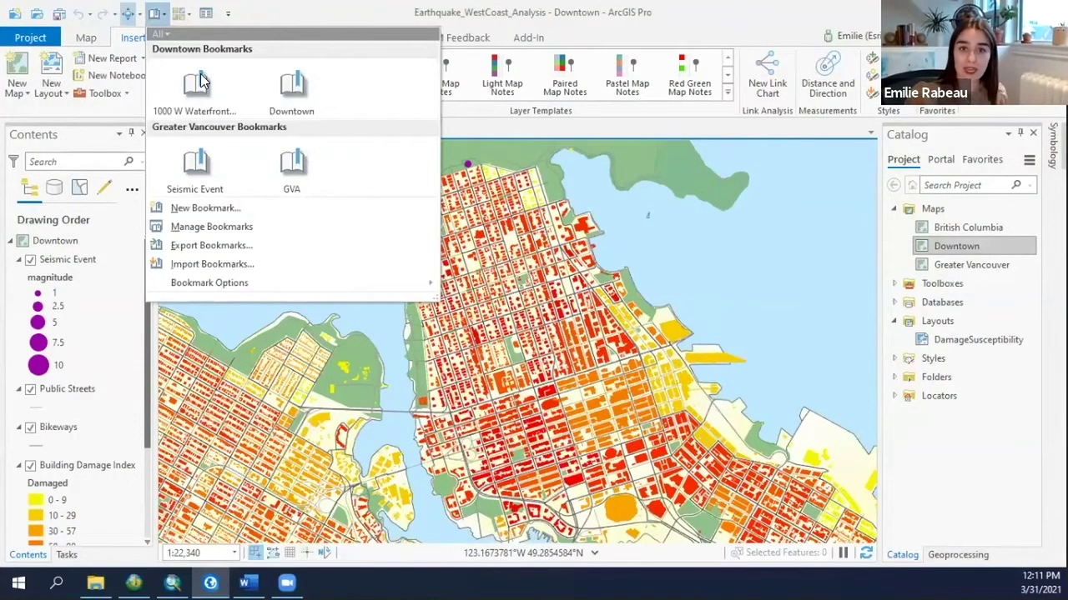
pyautogui.click(202, 85)
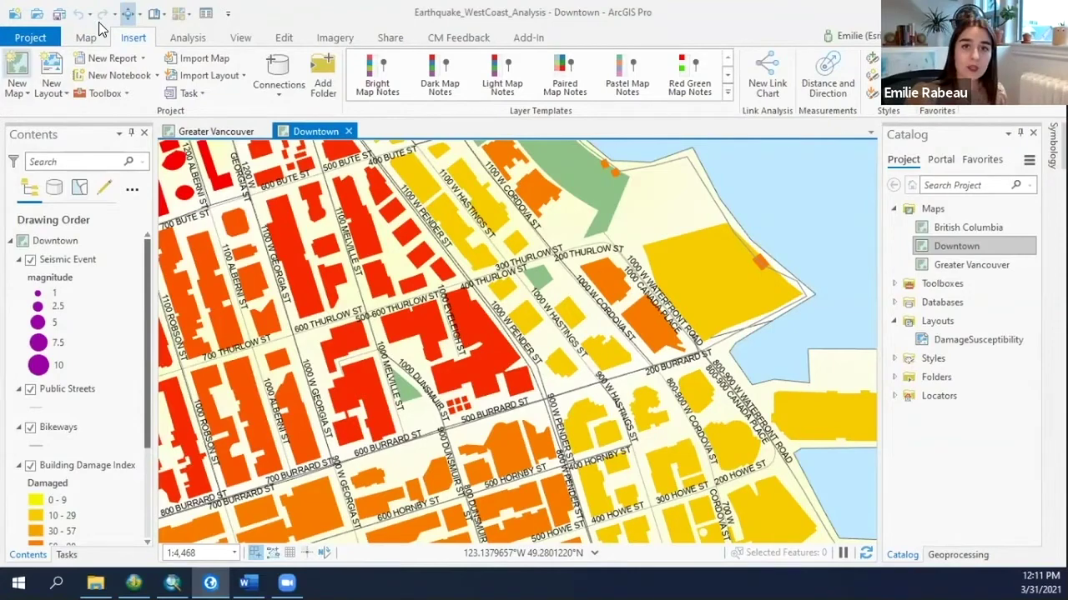
pyautogui.click(153, 13)
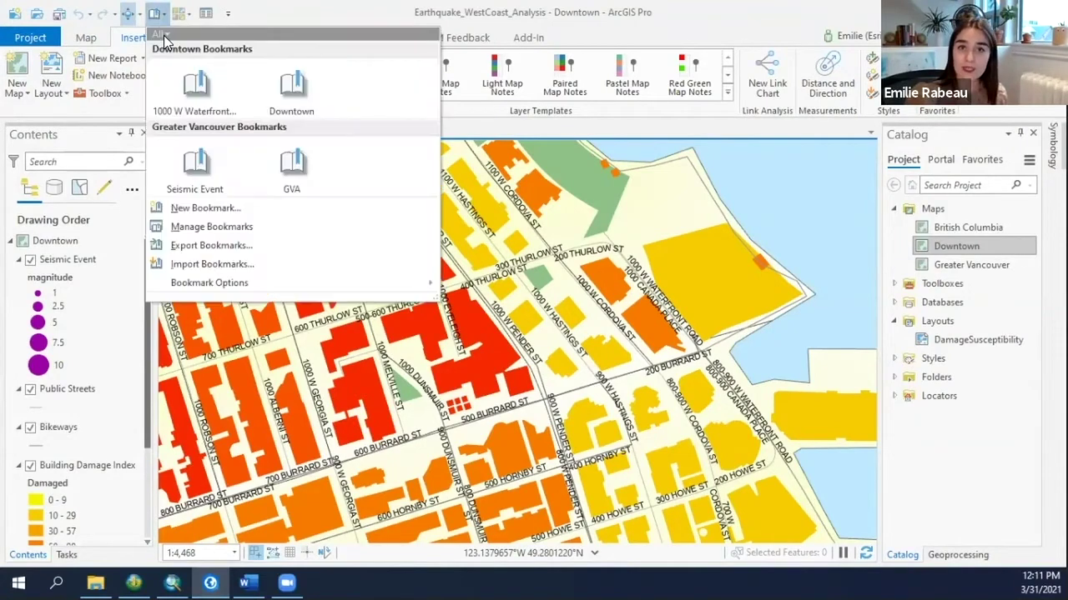
pyautogui.click(275, 90)
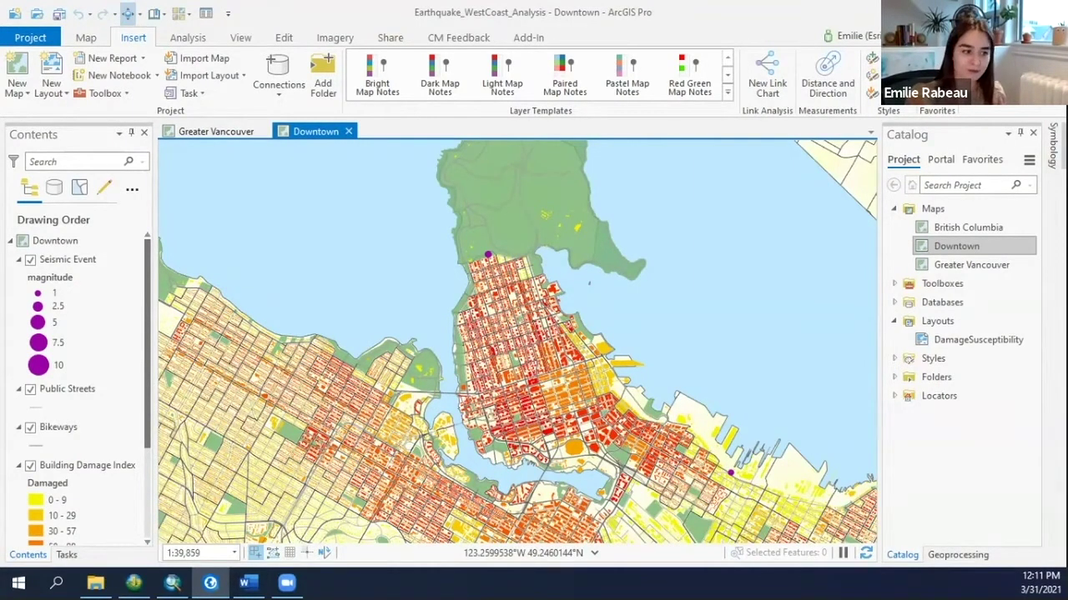
# Step: Open the imported DamageSusceptibility layout from the project
pyautogui.rightClick(956, 340)
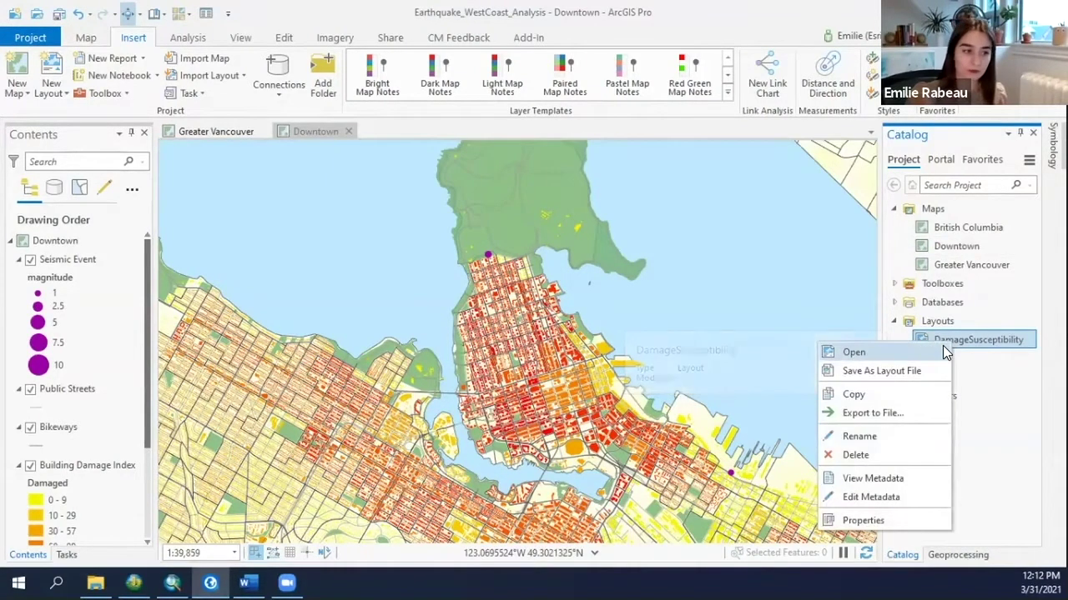
pyautogui.click(940, 351)
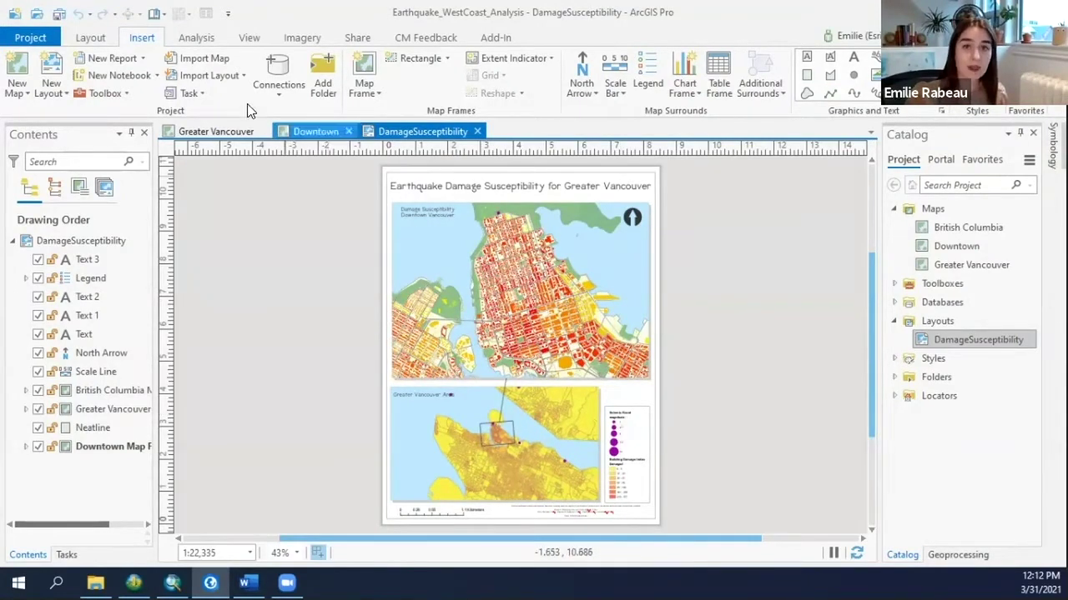
# Step: Import the layout file DowntownVancouver.pagx into the project
pyautogui.click(210, 73)
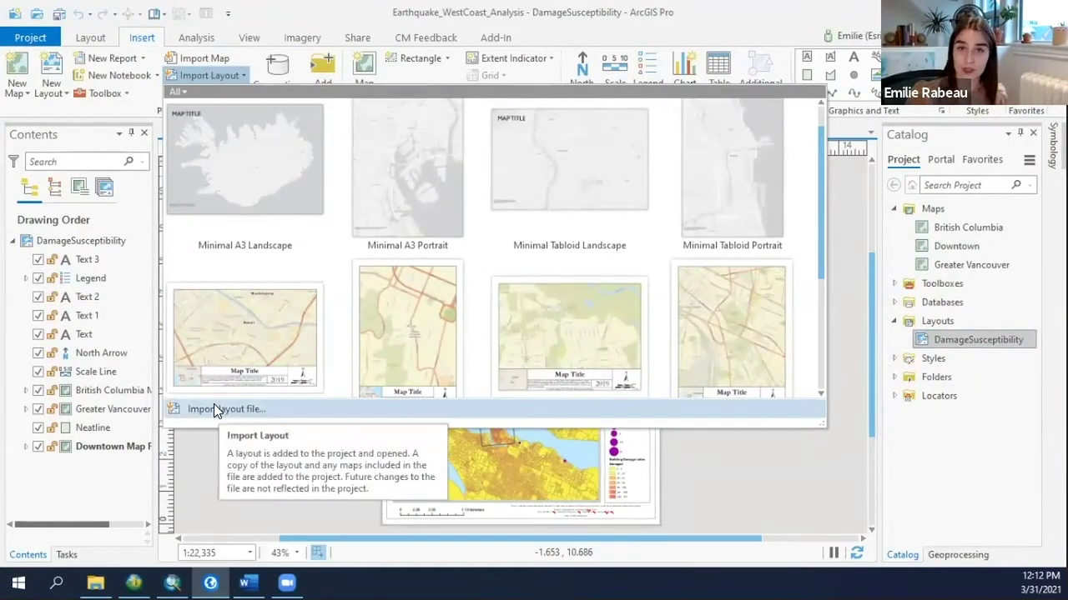
pyautogui.click(215, 409)
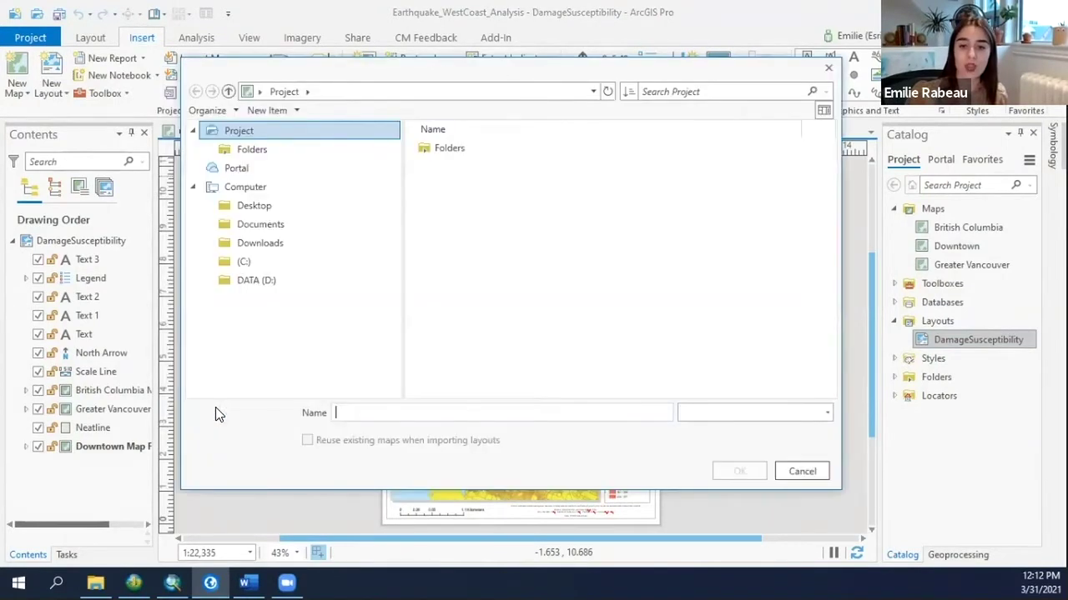
pyautogui.click(487, 187)
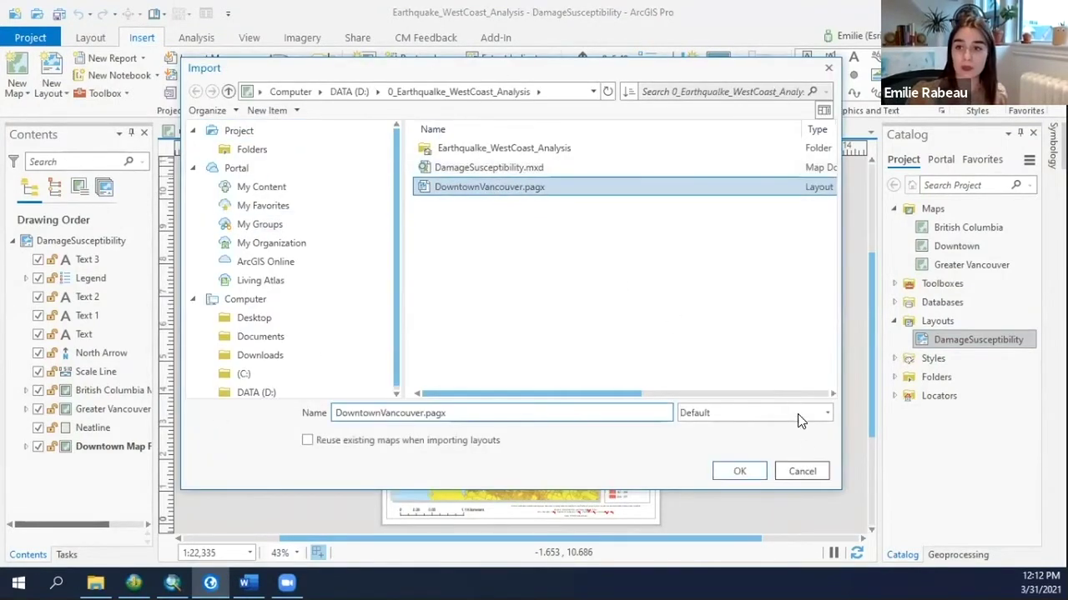
pyautogui.click(739, 471)
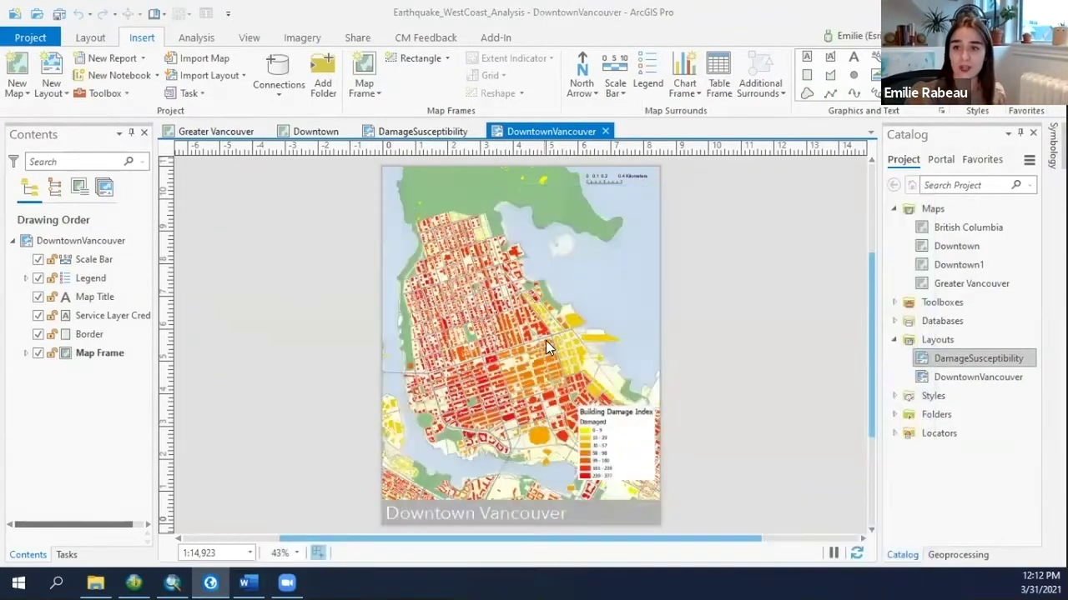
# Step: Place the DowntownVancouver layout beside the DamageSusceptibility layout to compare them, and close both layout views
pyautogui.moveTo(546, 341); pyautogui.dragTo(546, 341)
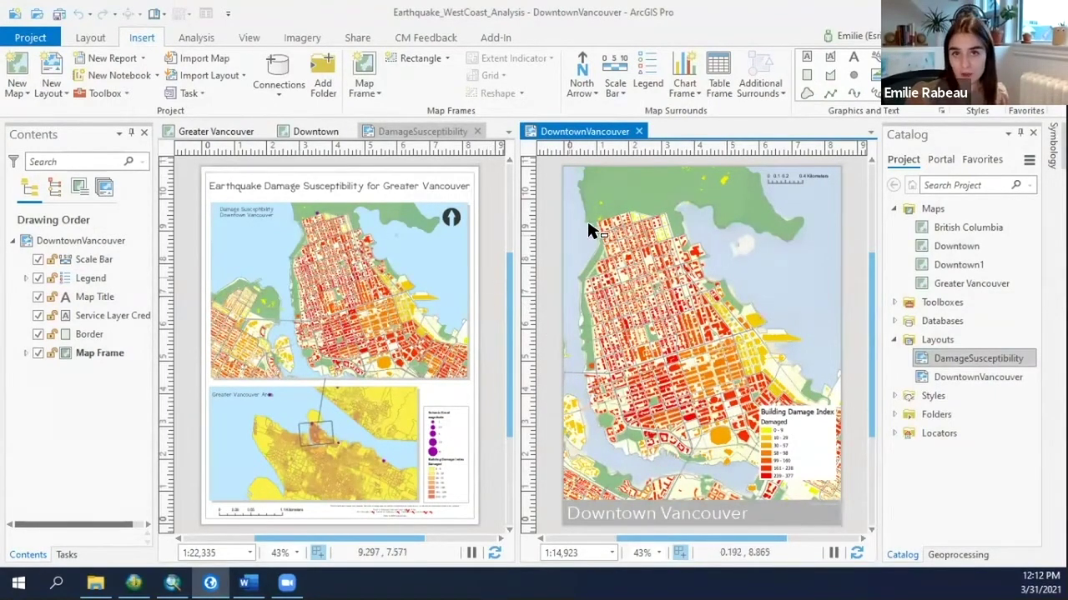
pyautogui.click(639, 134)
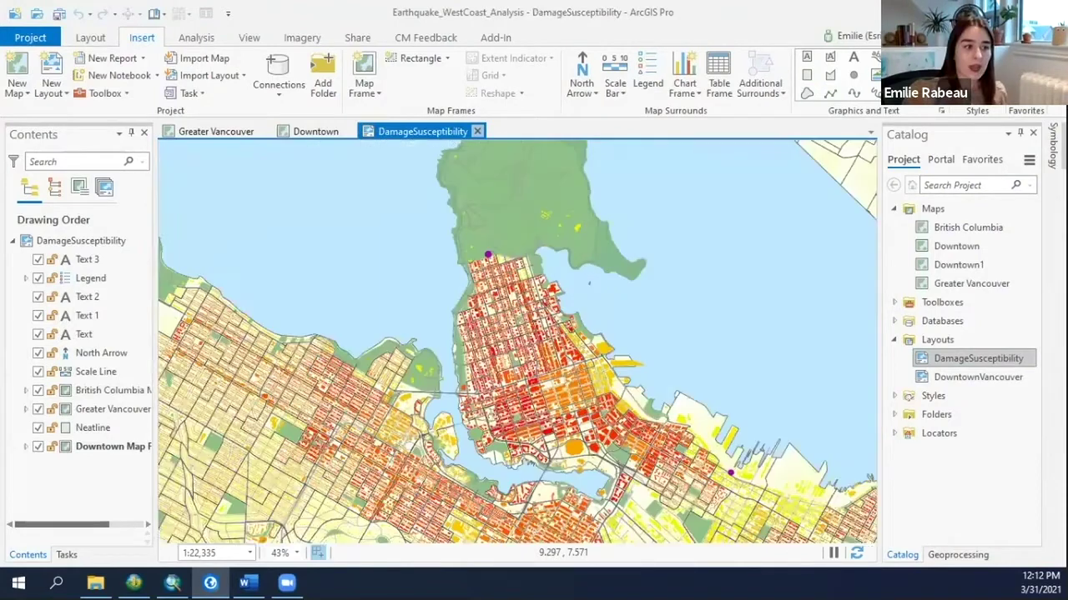
pyautogui.click(477, 131)
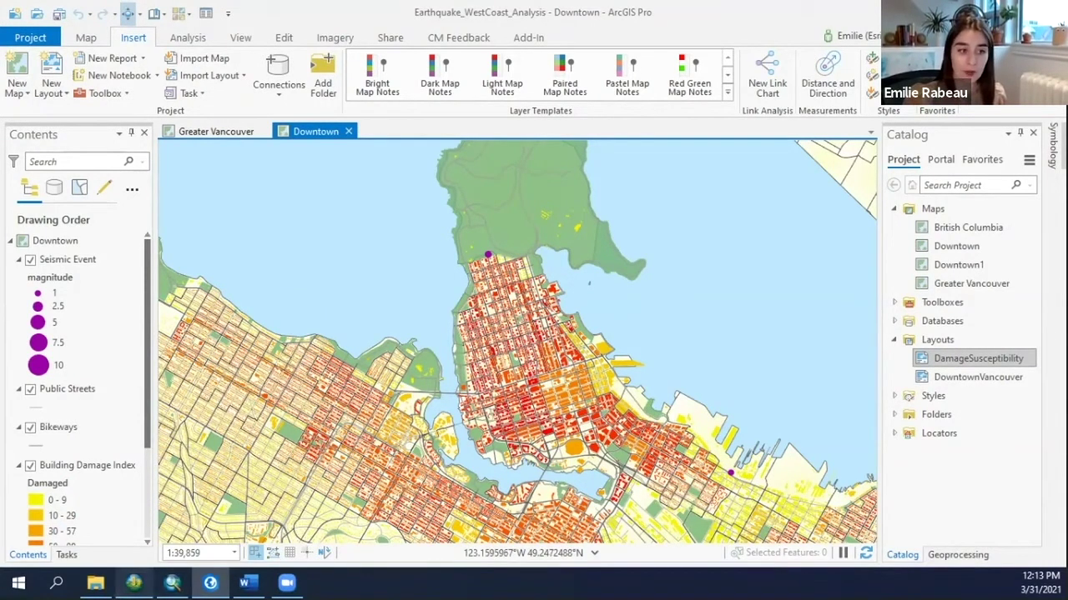
# Step: Switch to ArcScene and examine the BC_Earthquakes points beneath the Intensity of Seismic Activity surface from a low side angle
pyautogui.click(133, 582)
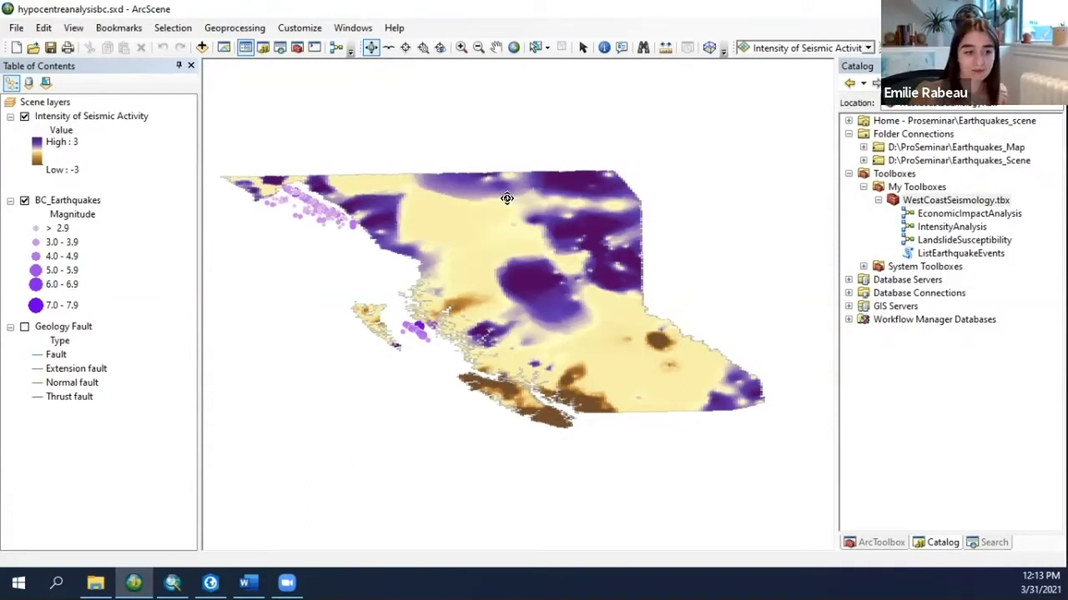
pyautogui.moveTo(472, 332); pyautogui.dragTo(479, 184)
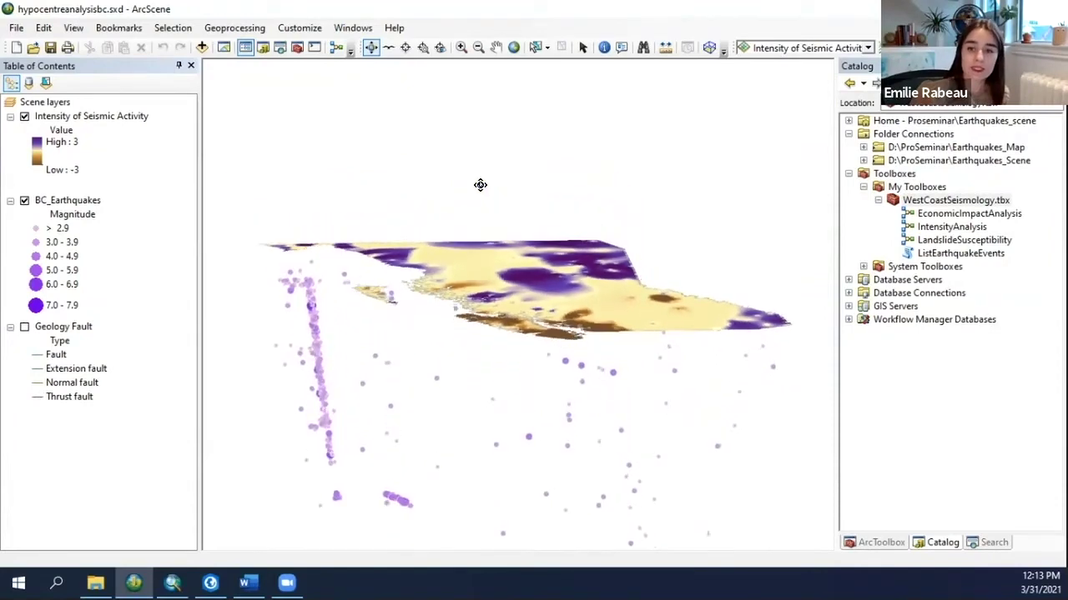
pyautogui.scroll(-2, 423, 411)
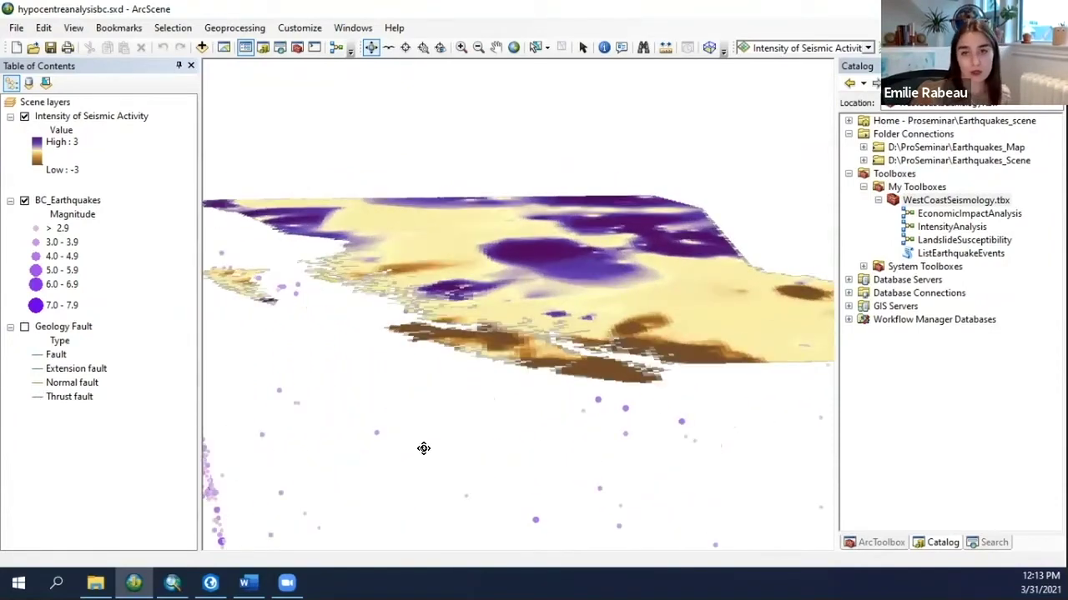
pyautogui.scroll(-1, 476, 330)
pyautogui.scroll(3, 476, 330)
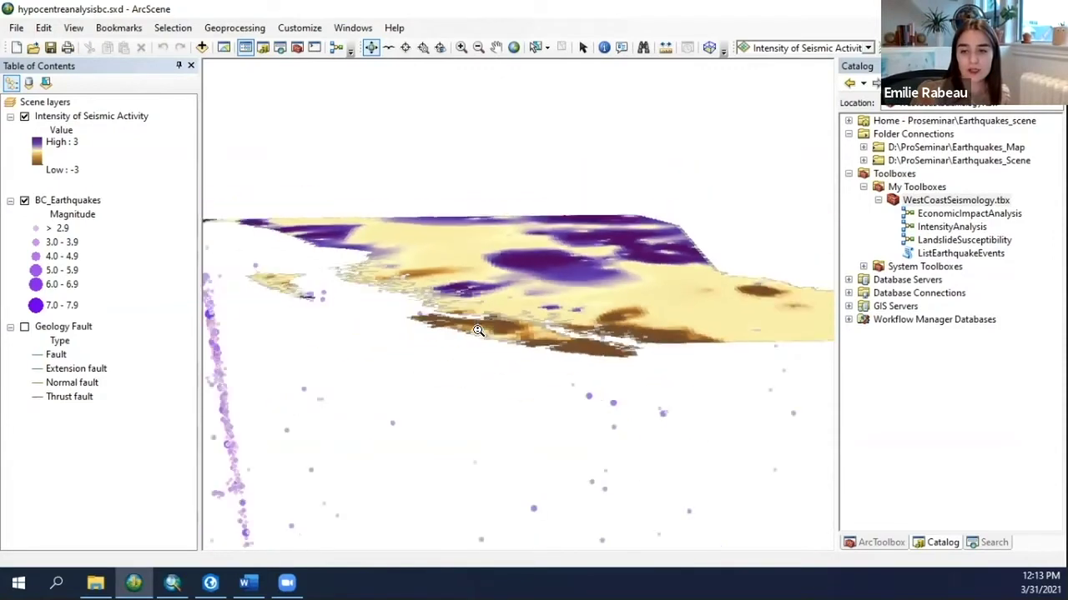
pyautogui.scroll(2, 459, 433)
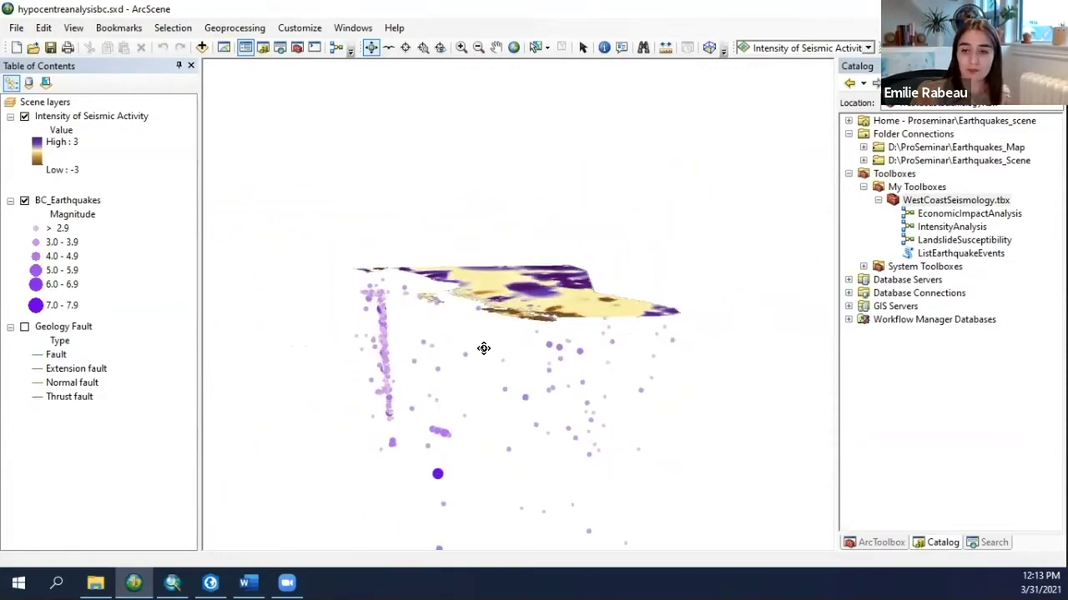
# Step: Switch to ArcGIS Pro and import the ArcScene document HypocentresAnalysis.sxd from the 0_Earthqualke_WestCoast_Analysis folder into the project
pyautogui.moveTo(496, 308); pyautogui.dragTo(569, 274)
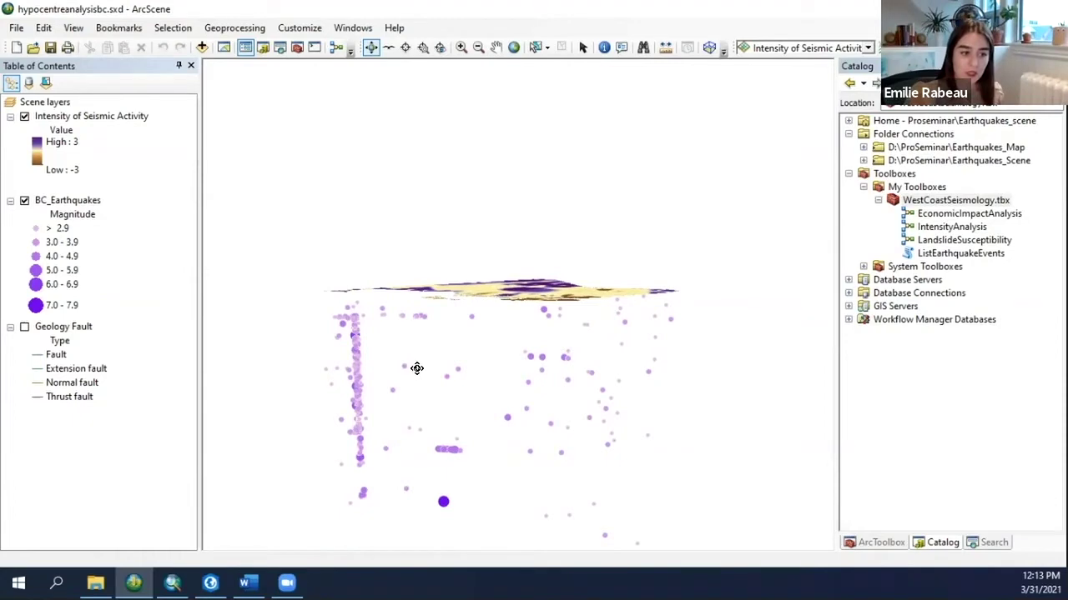
pyautogui.click(210, 582)
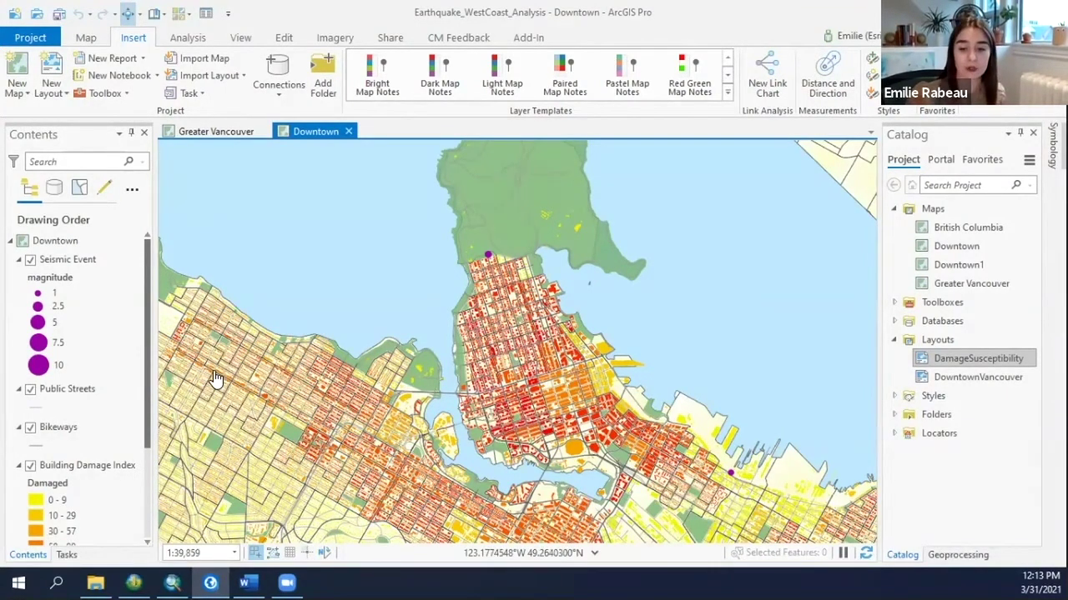
pyautogui.click(95, 583)
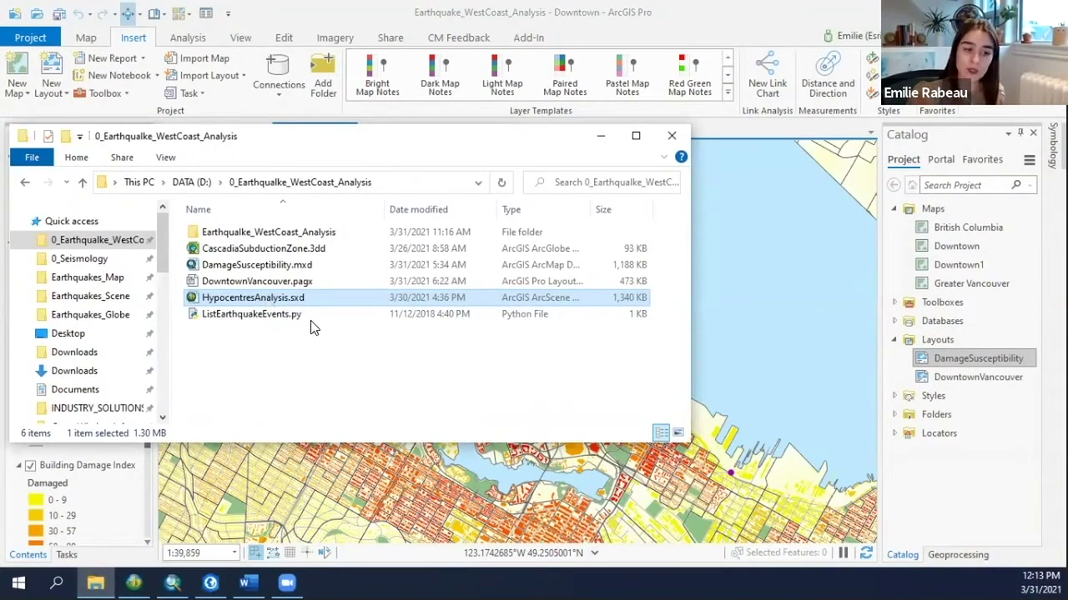
pyautogui.moveTo(948, 240); pyautogui.dragTo(947, 241)
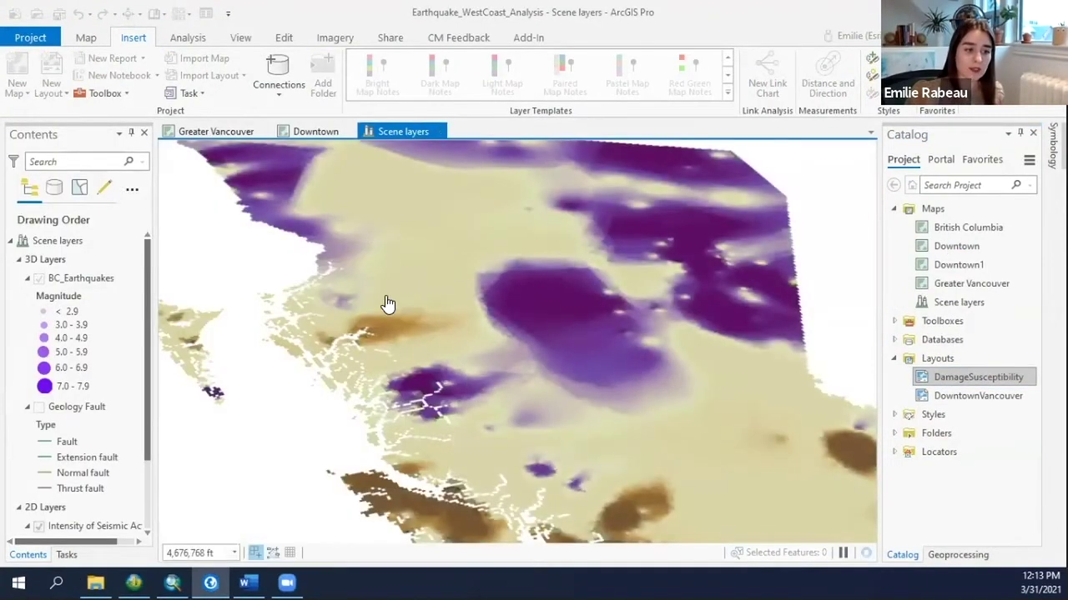
# Step: Examine the BC_Earthquakes points beneath the surface of the imported scene from a low side angle, and return to the British Columbia bookmark
pyautogui.moveTo(209, 470)
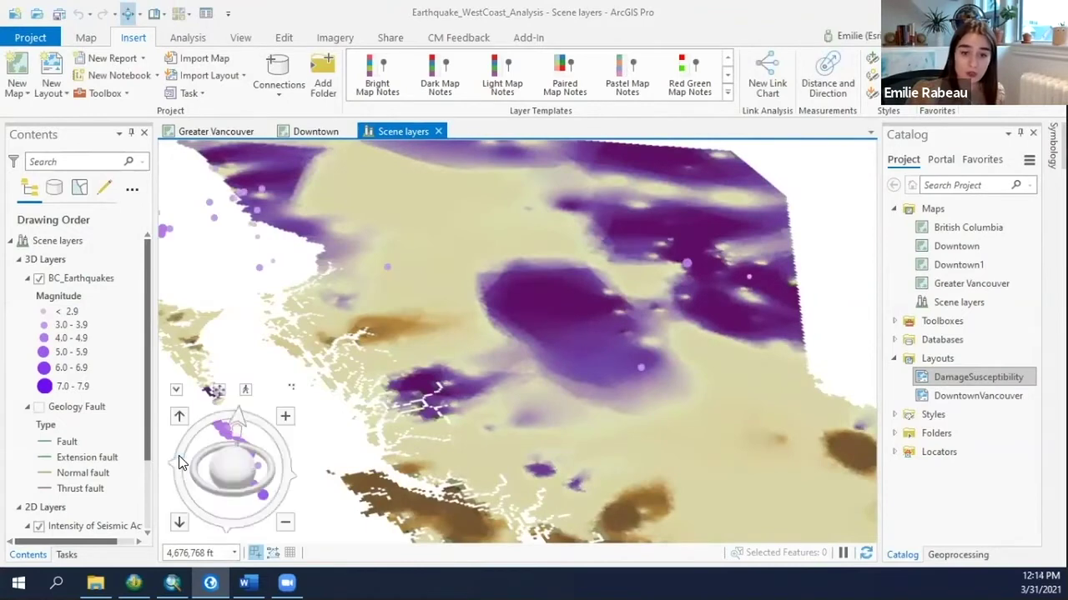
pyautogui.scroll(-3, 457, 412)
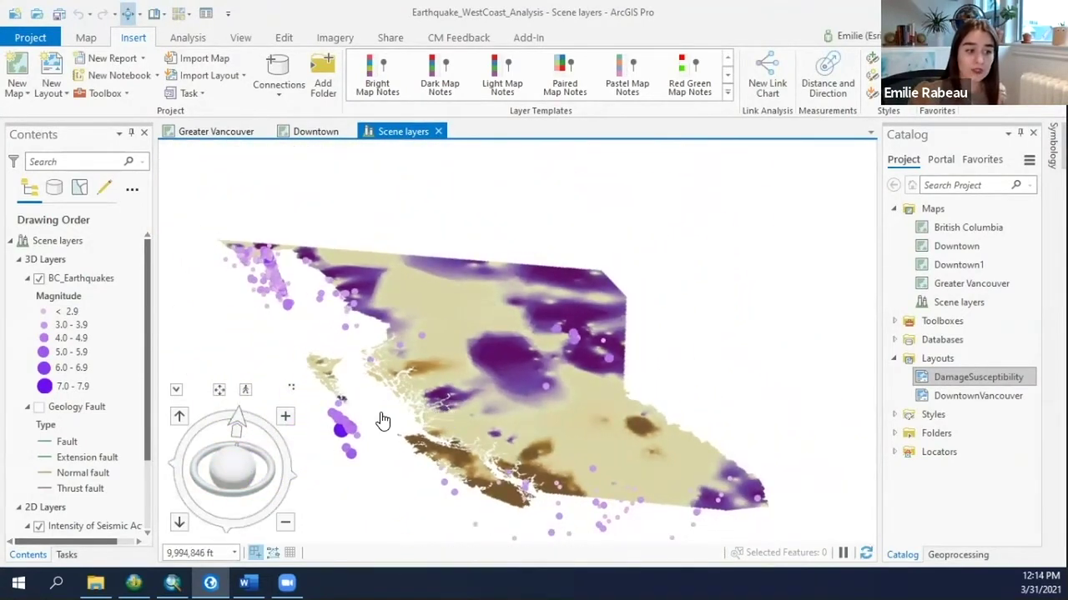
pyautogui.moveTo(490, 377); pyautogui.dragTo(519, 332)
pyautogui.moveTo(242, 492)
pyautogui.mouseDown()
pyautogui.moveTo(242, 465)
pyautogui.moveTo(229, 483)
pyautogui.moveTo(234, 430)
pyautogui.mouseUp()
pyautogui.moveTo(409, 424); pyautogui.dragTo(463, 393)
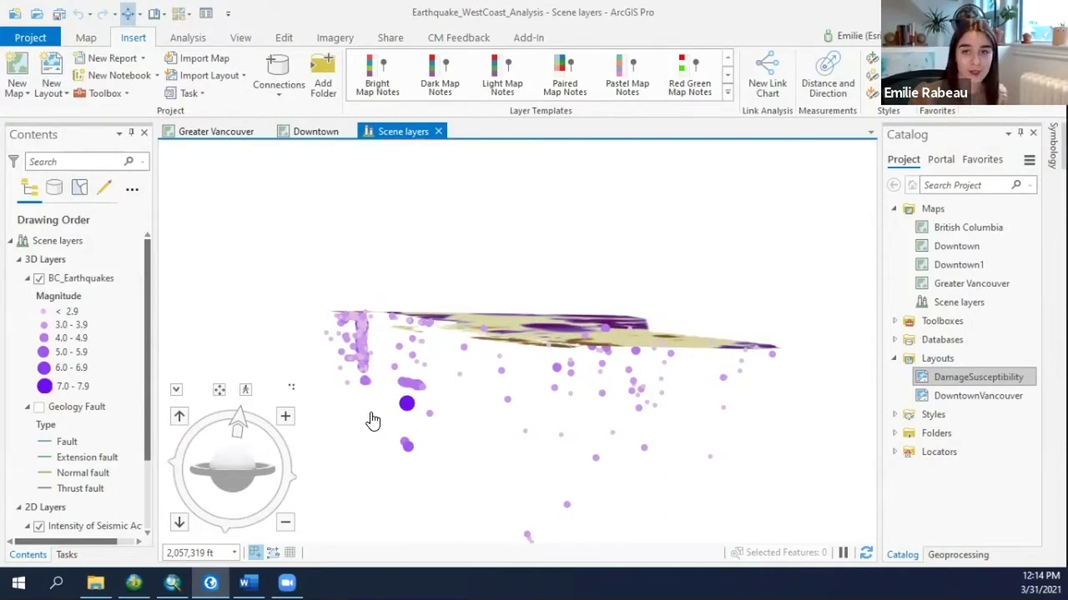
pyautogui.click(154, 13)
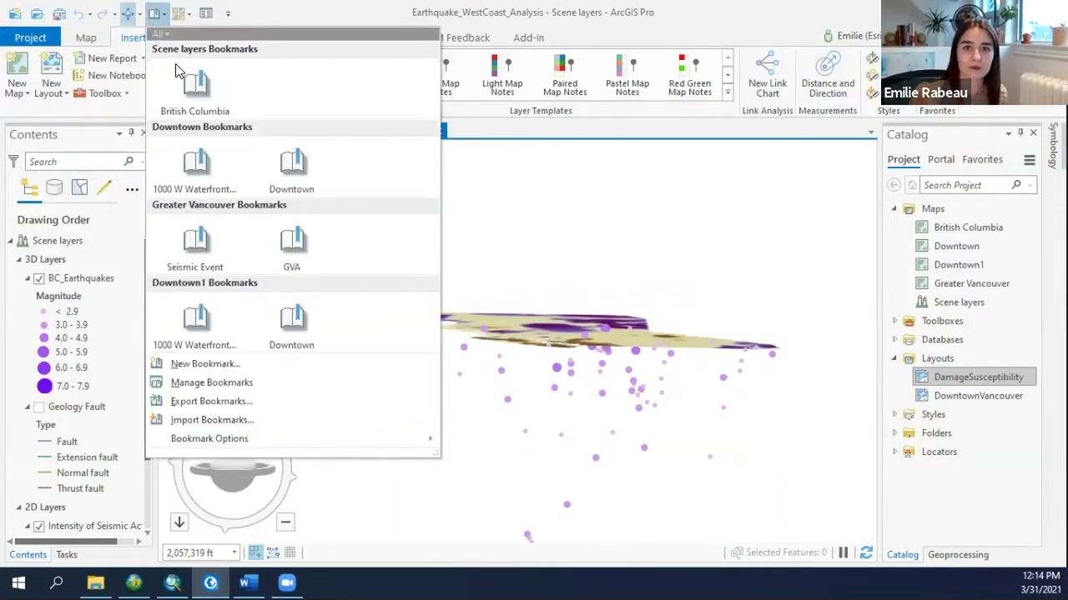
pyautogui.click(191, 84)
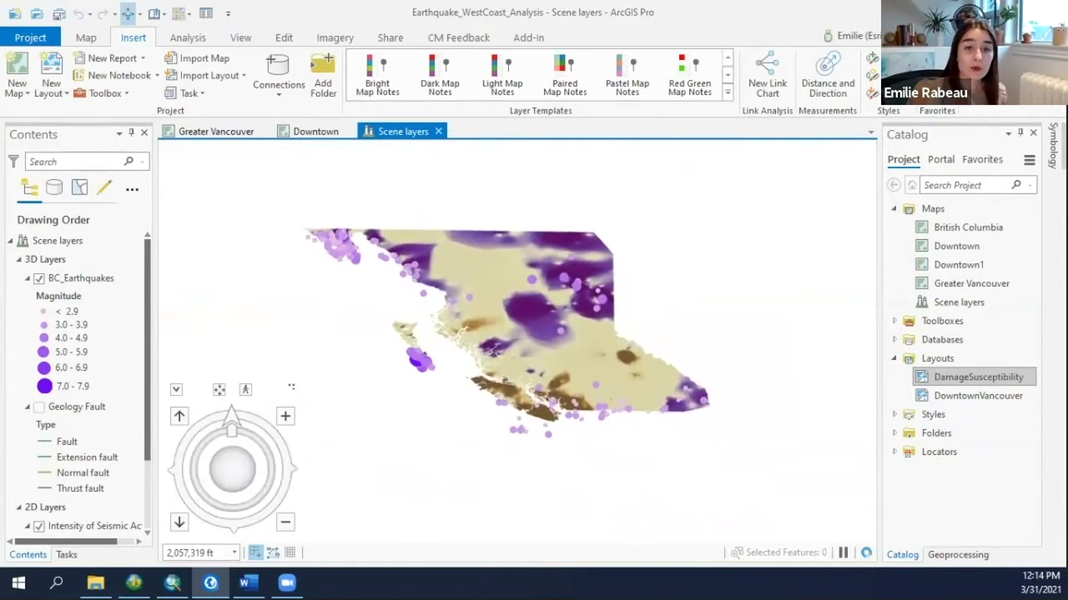
# Step: Add the existing toolbox WestCoastSeismology1.tbx from the Earthquakes_Map Modelling folder to the project
pyautogui.click(122, 93)
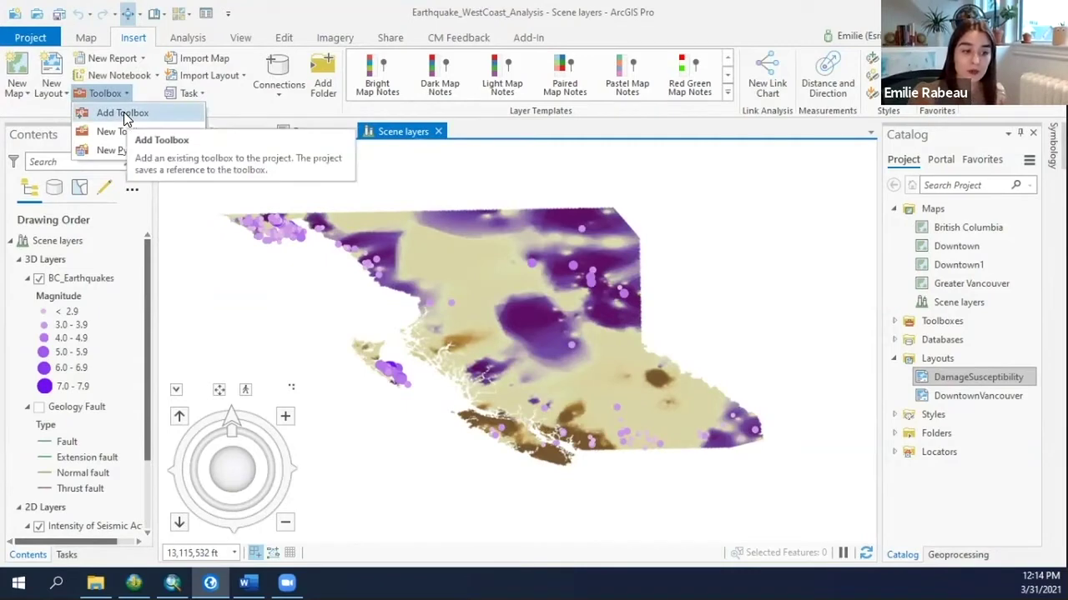
pyautogui.click(123, 111)
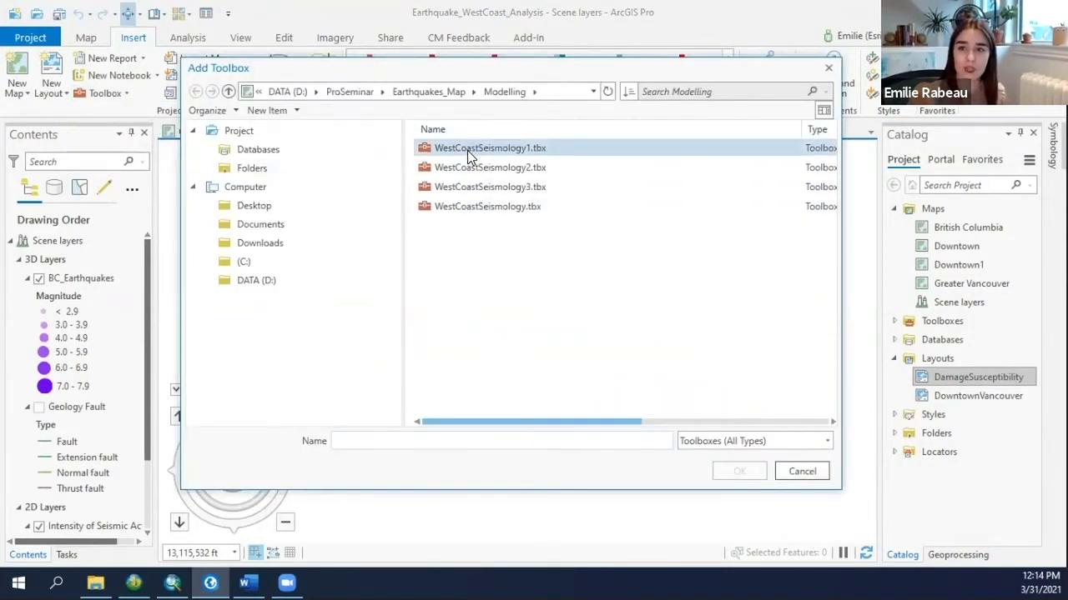
pyautogui.click(469, 155)
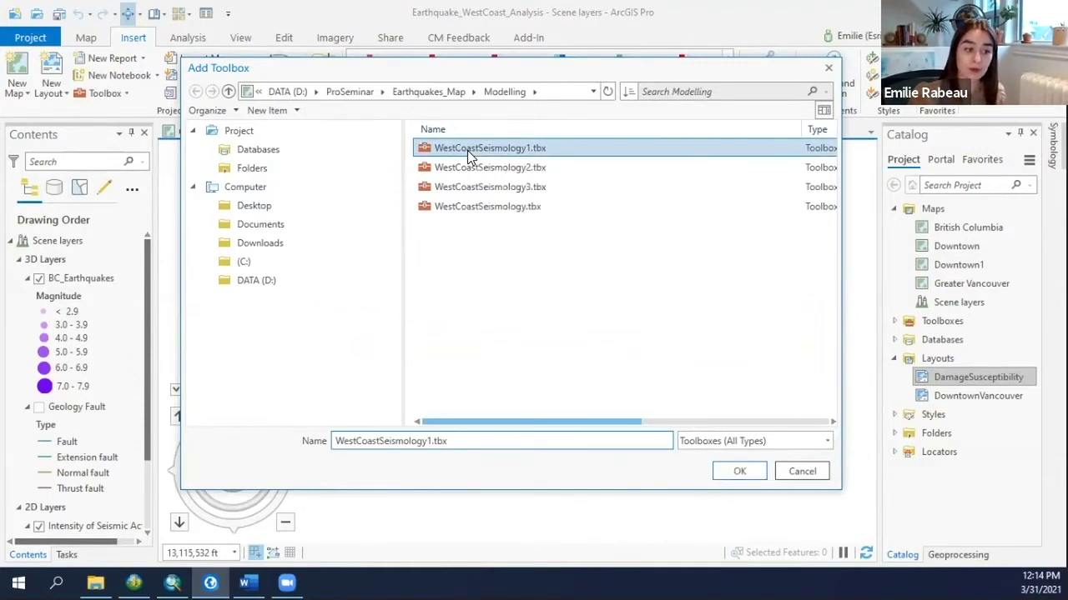
pyautogui.click(738, 472)
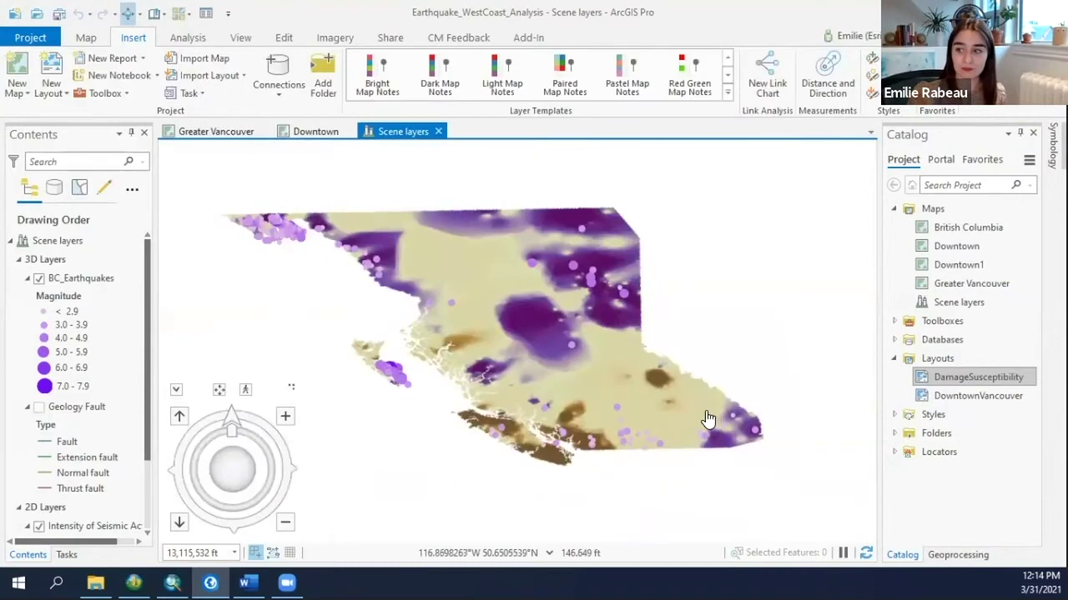
# Step: Open the IntensityAnalysis model of the WestCoastSeismology1 toolbox for editing in ModelBuilder
pyautogui.click(895, 322)
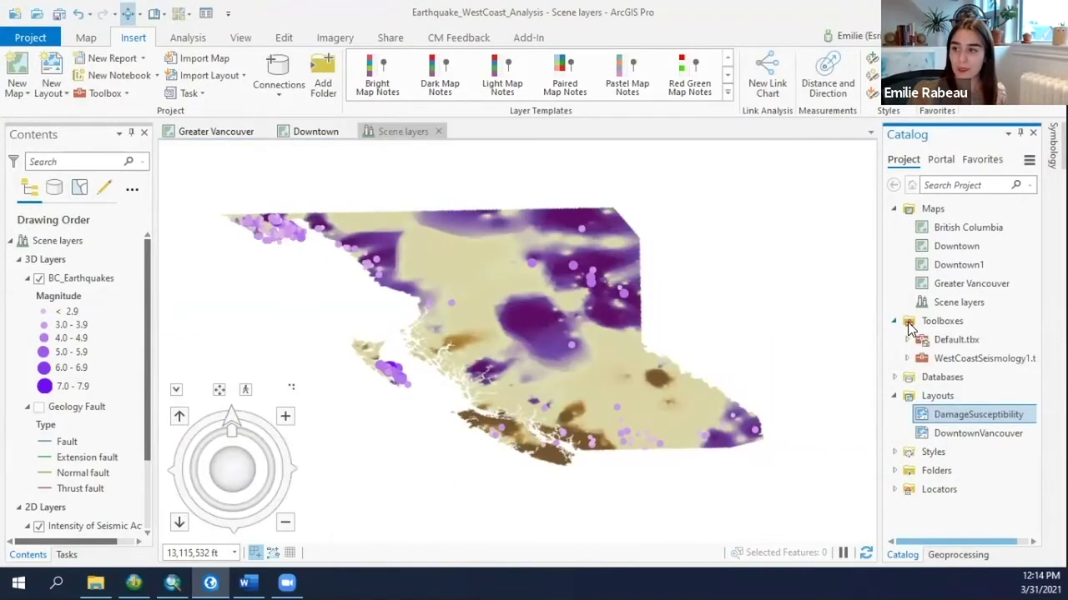
pyautogui.click(907, 357)
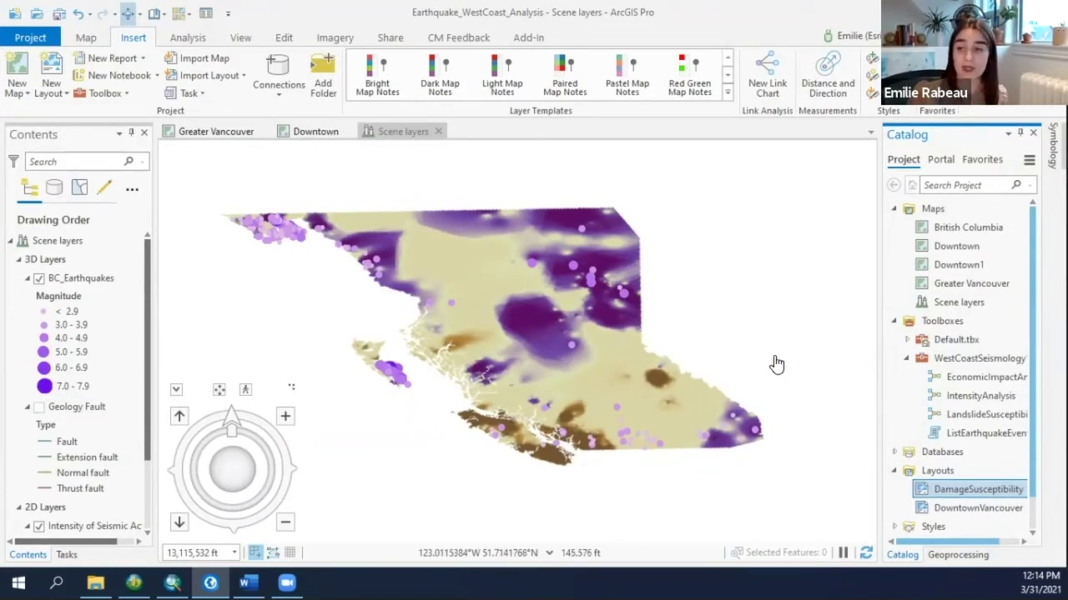
pyautogui.rightClick(967, 405)
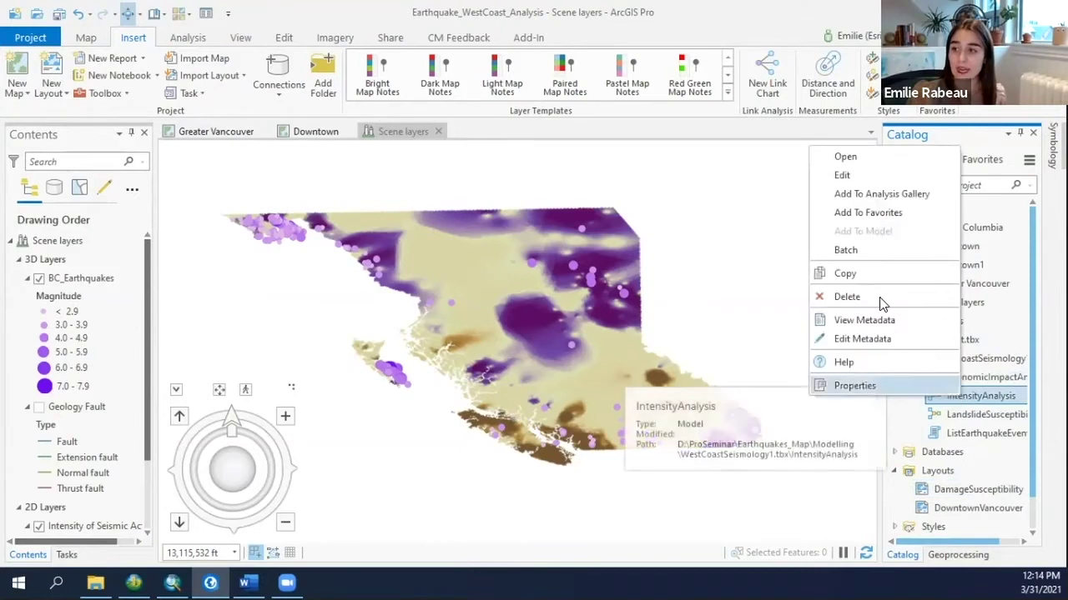
pyautogui.click(854, 177)
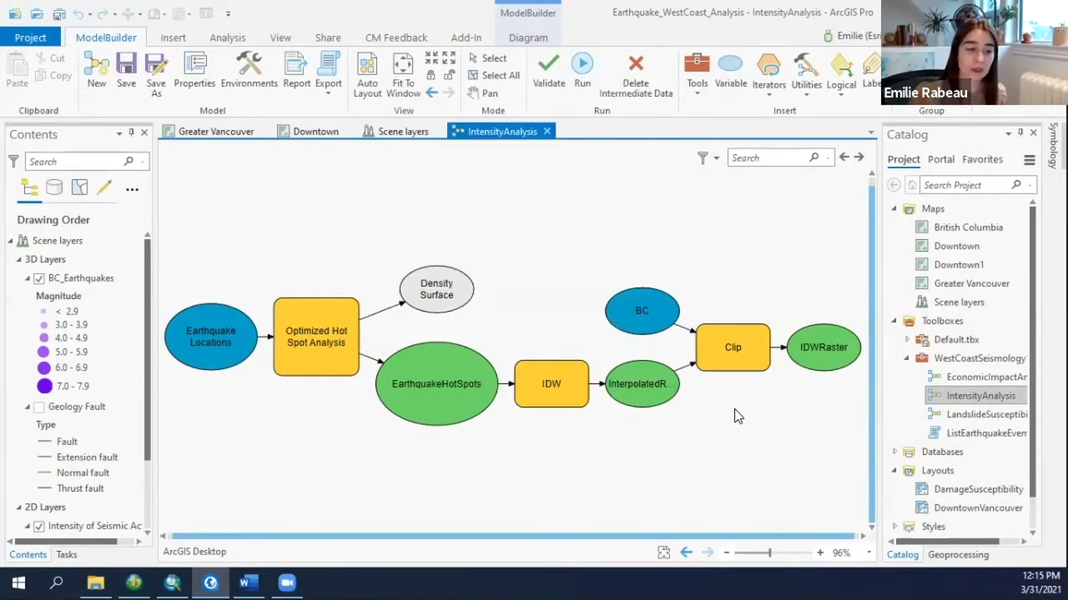
# Step: View the geoprocessing tools available for insertion into the model, close the IntensityAnalysis model, and widen the Catalog pane to read the full toolbox names
pyautogui.click(695, 92)
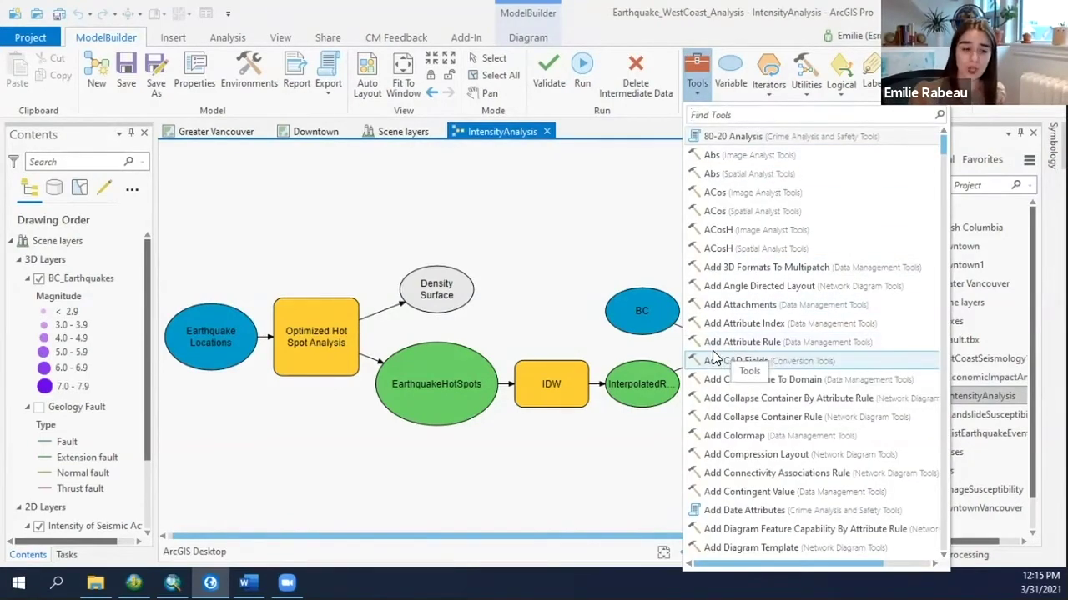
pyautogui.click(606, 456)
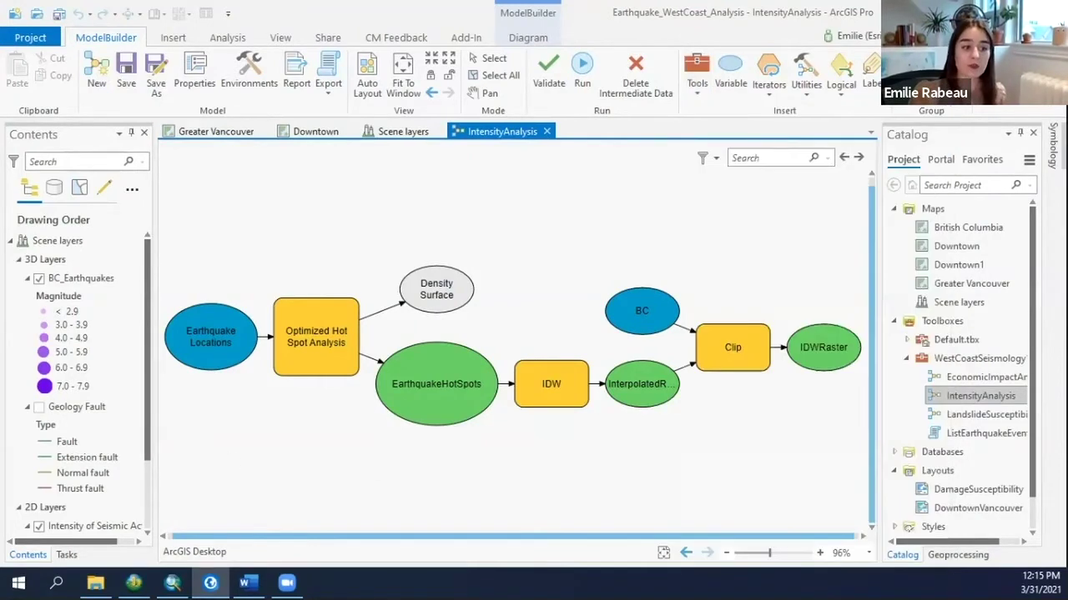
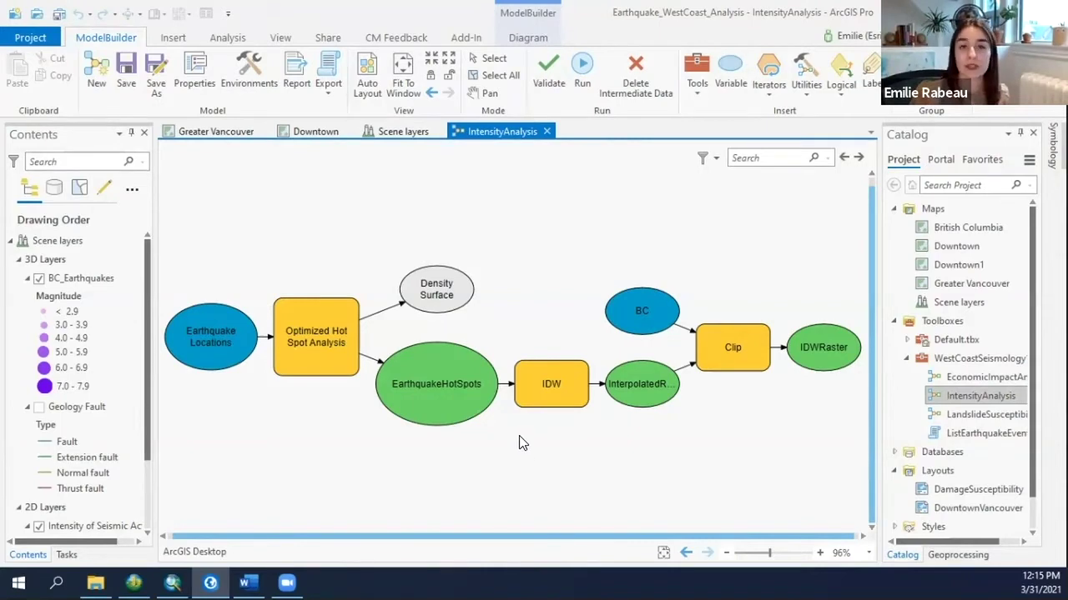
pyautogui.click(546, 131)
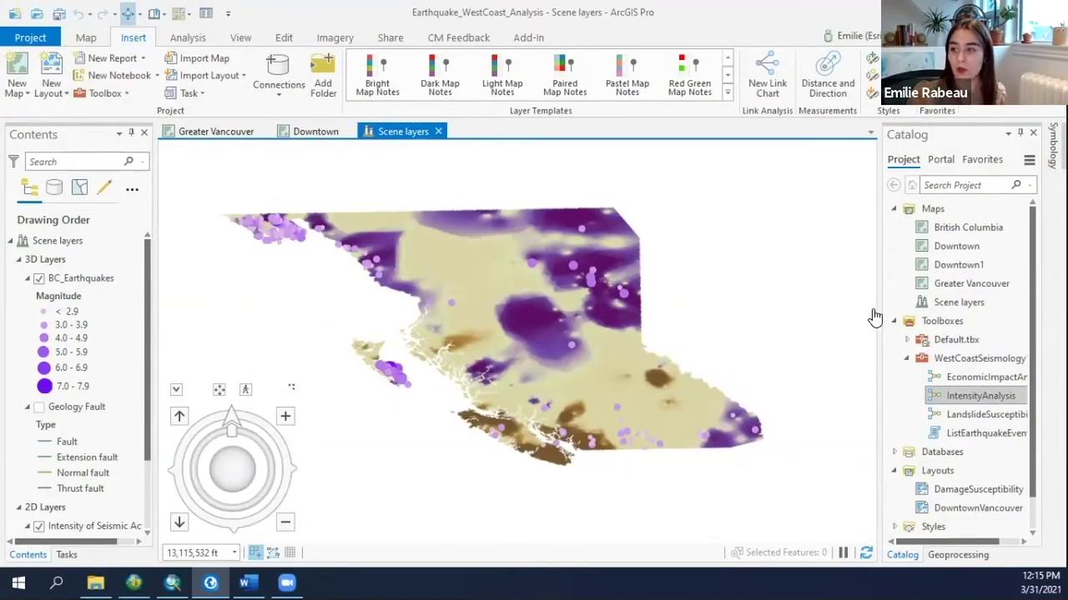
pyautogui.moveTo(882, 307); pyautogui.dragTo(840, 307)
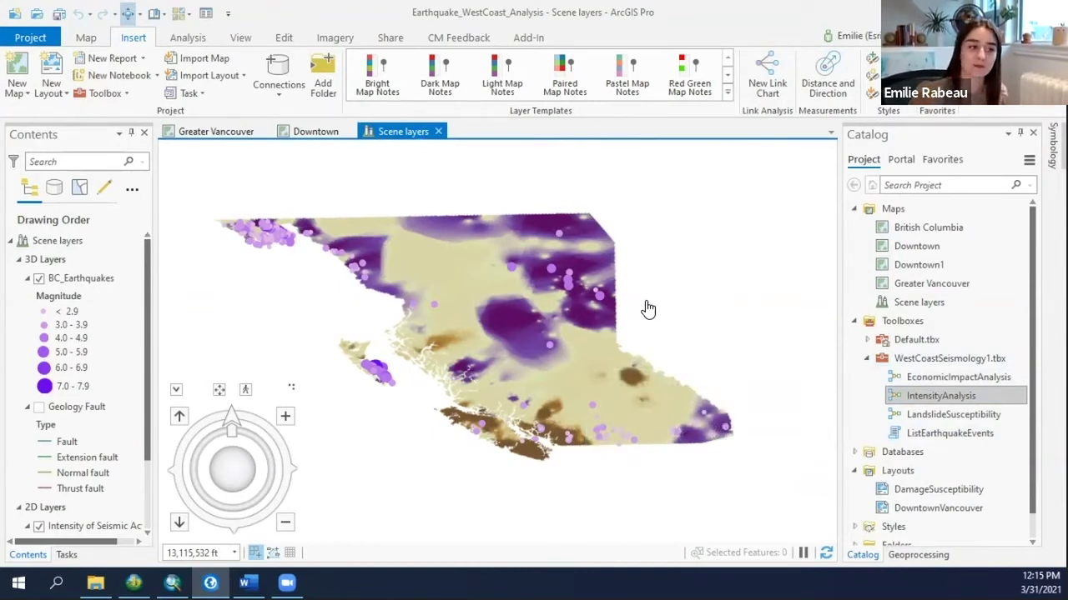
# Step: Run Analyze Tools For Pro on the script ListEarthquakeEvents.py, with Results in the Earthqualke_WestCoast_Analysis project folder as output file
pyautogui.click(914, 556)
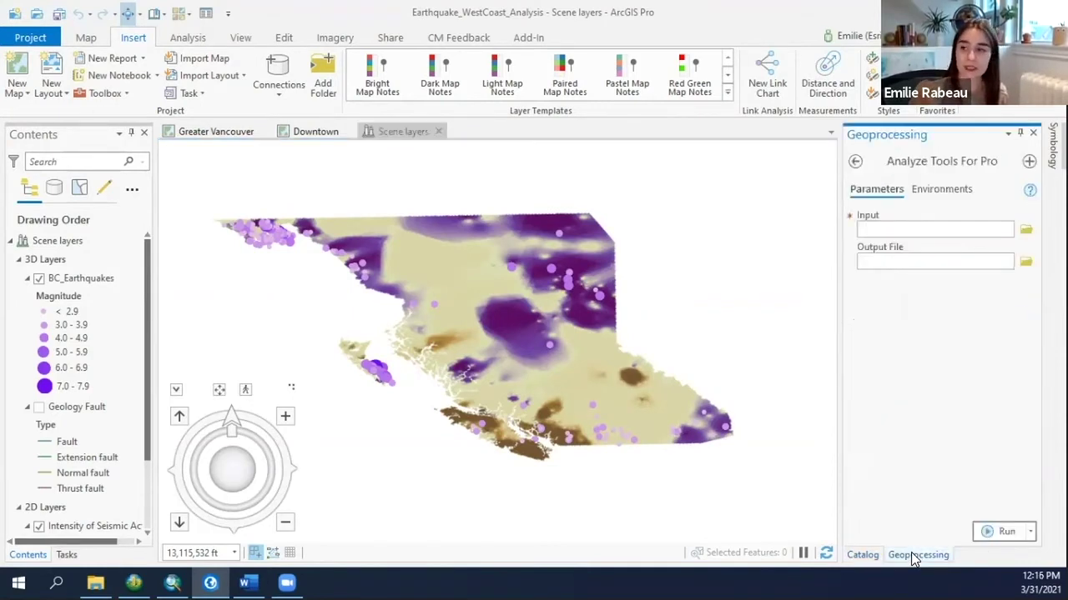
pyautogui.click(1024, 230)
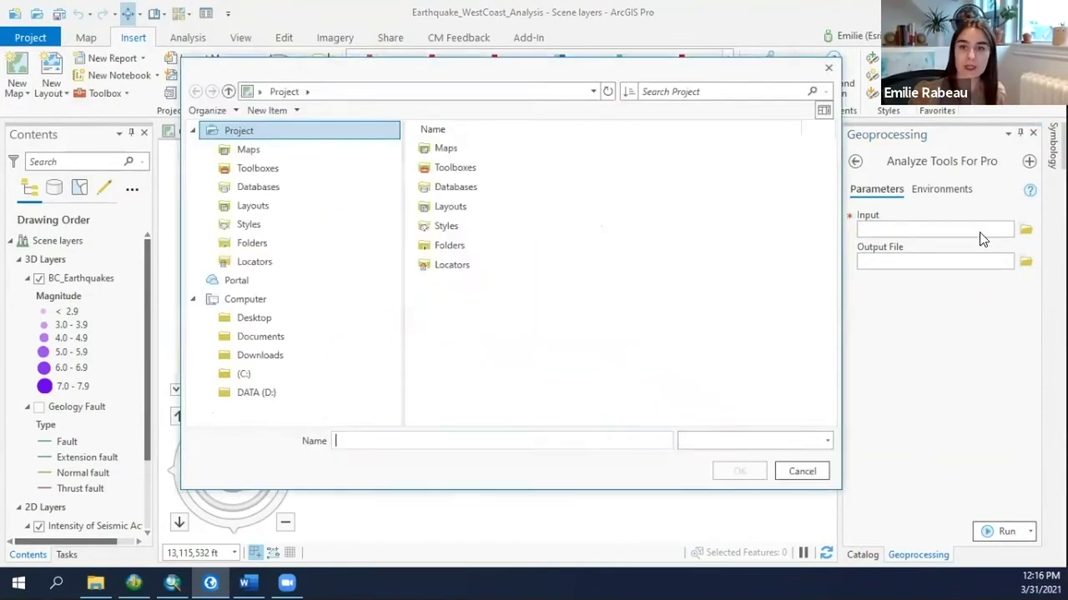
pyautogui.click(740, 440)
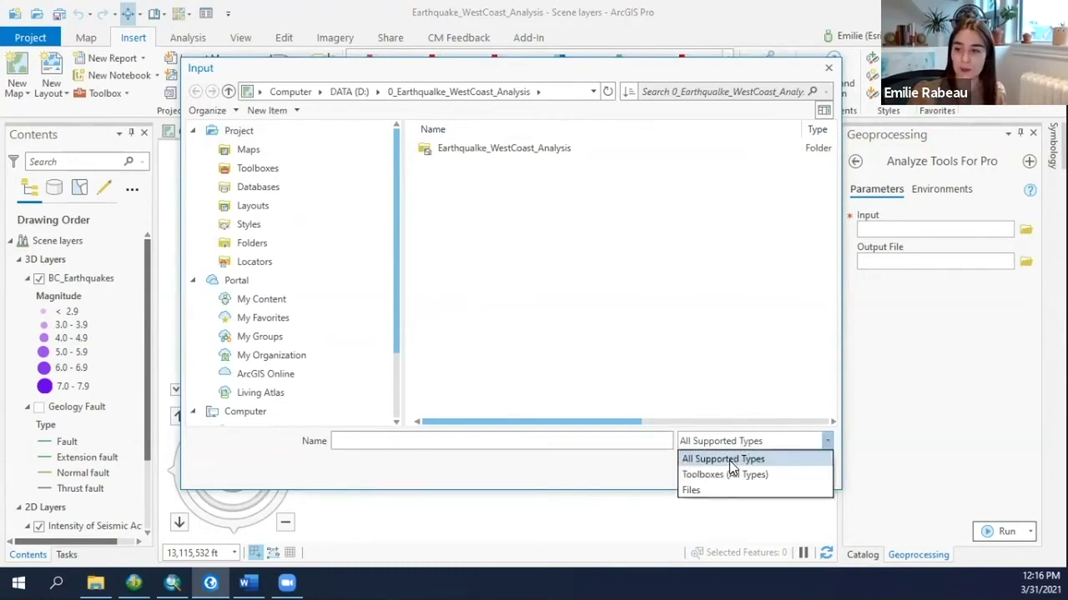
pyautogui.click(692, 489)
pyautogui.click(514, 245)
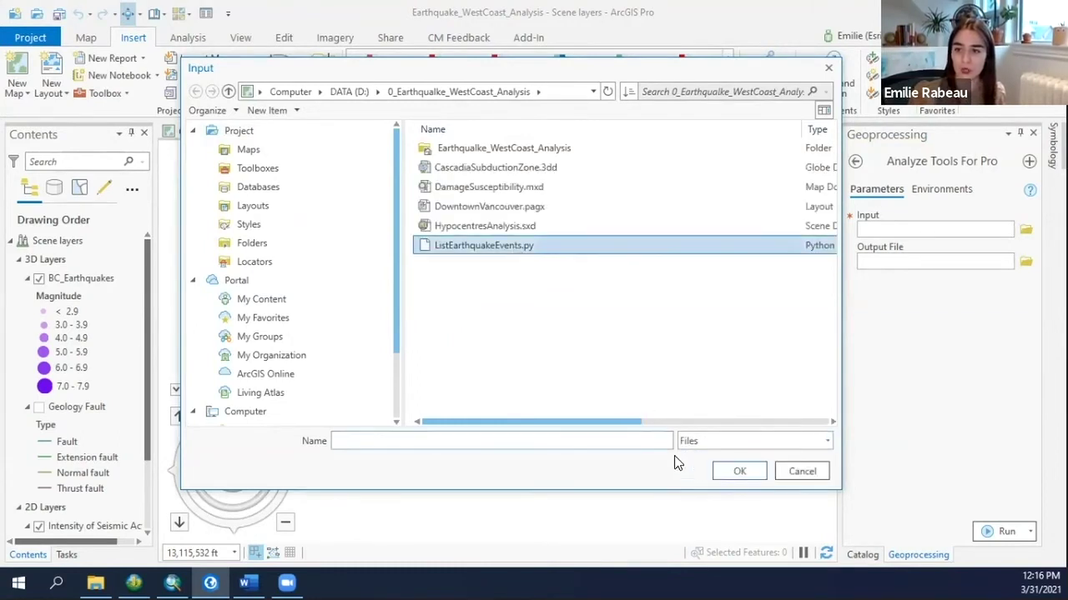
pyautogui.doubleClick(524, 244)
pyautogui.click(862, 261)
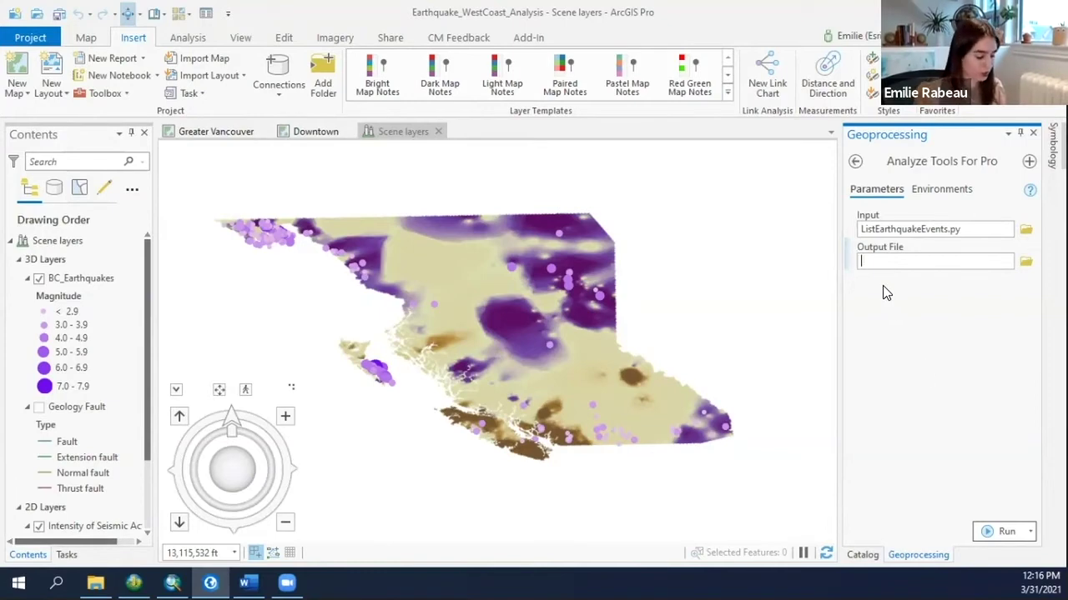
pyautogui.click(983, 532)
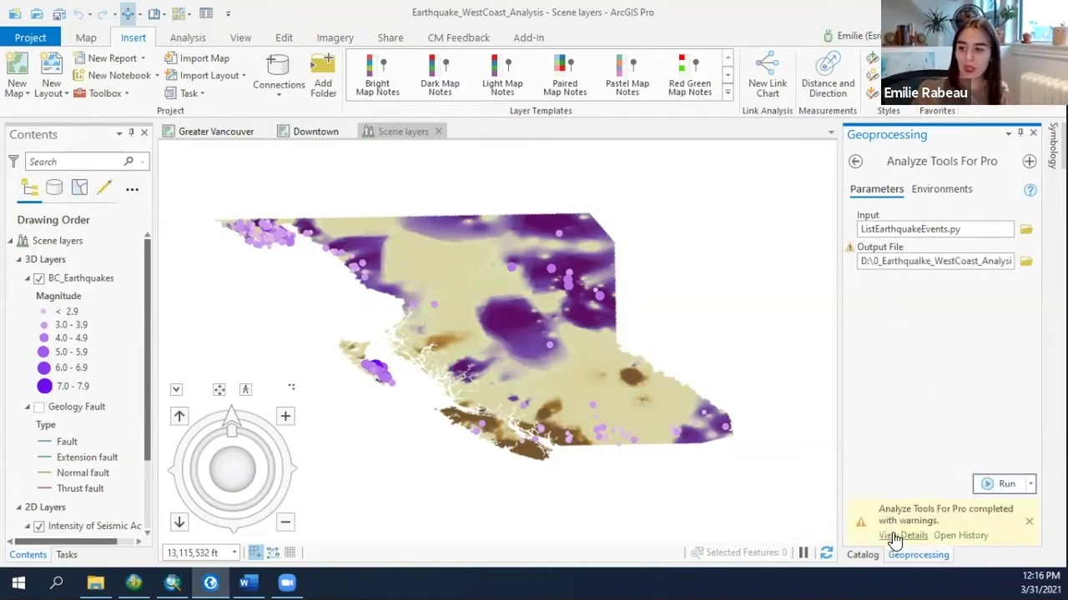
# Step: Read the details of the Analyze Tools For Pro run, checking the suggested Python correction for line 6, and close them
pyautogui.click(899, 535)
pyautogui.moveTo(356, 200); pyautogui.dragTo(238, 200)
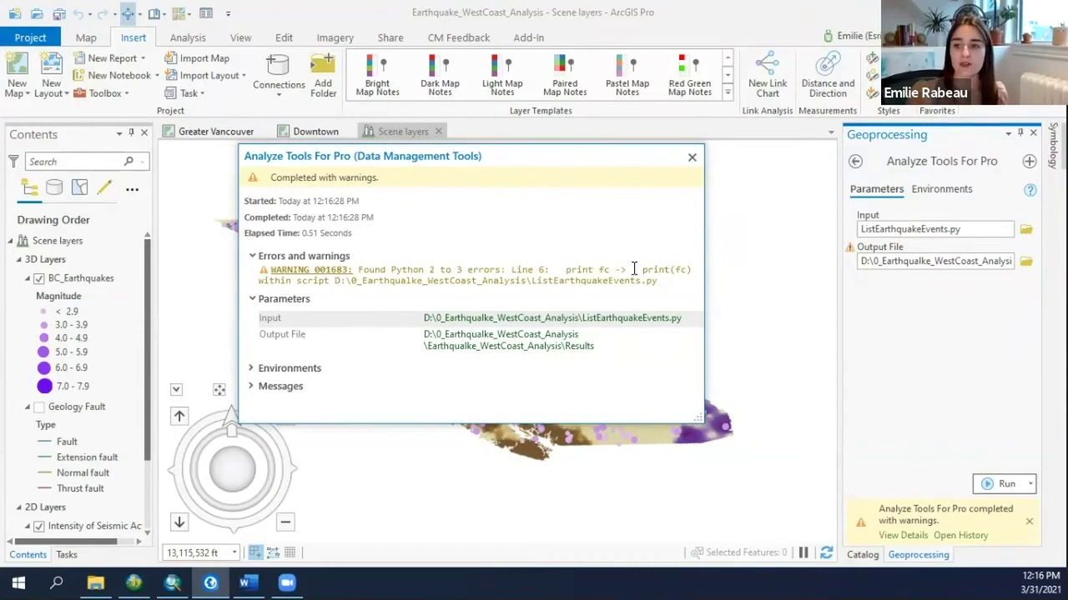
pyautogui.moveTo(562, 269); pyautogui.dragTo(692, 267)
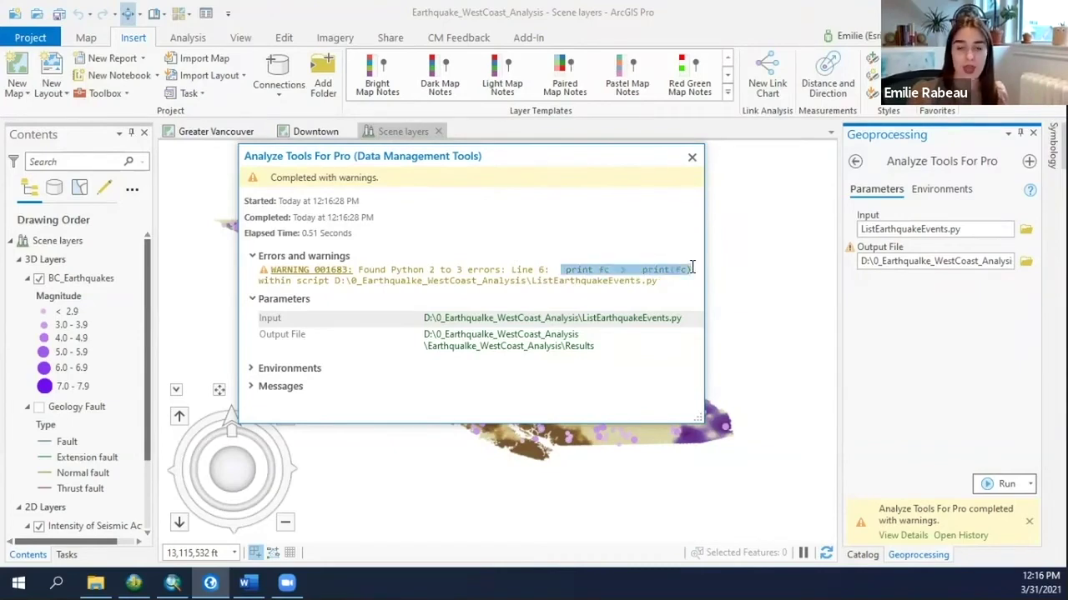
pyautogui.click(691, 158)
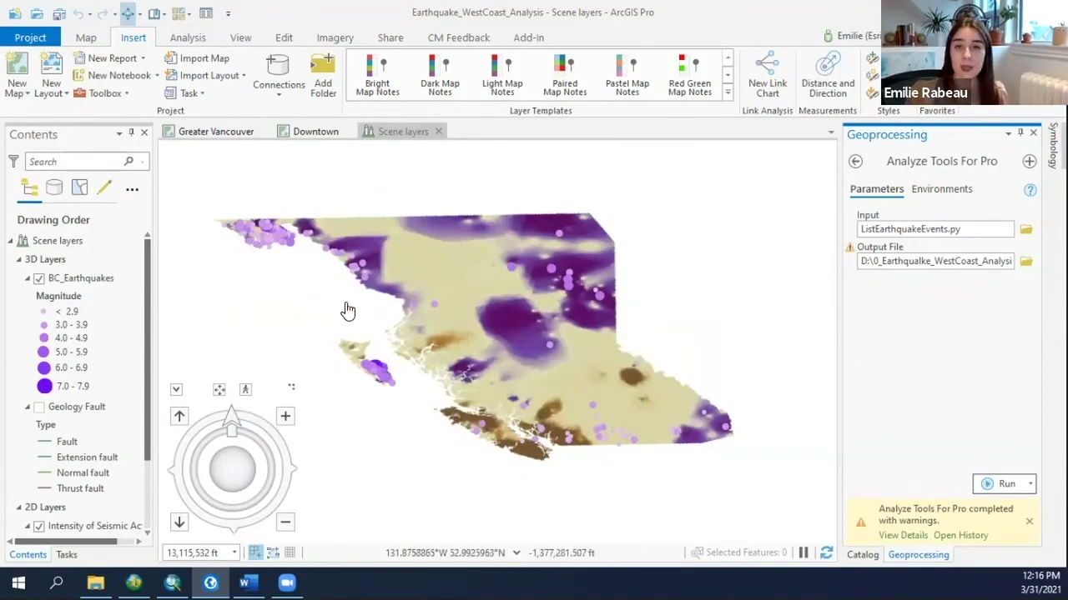
# Step: Import the ArcGlobe document CascadiaSubductionZone.3dd into the project
pyautogui.click(197, 58)
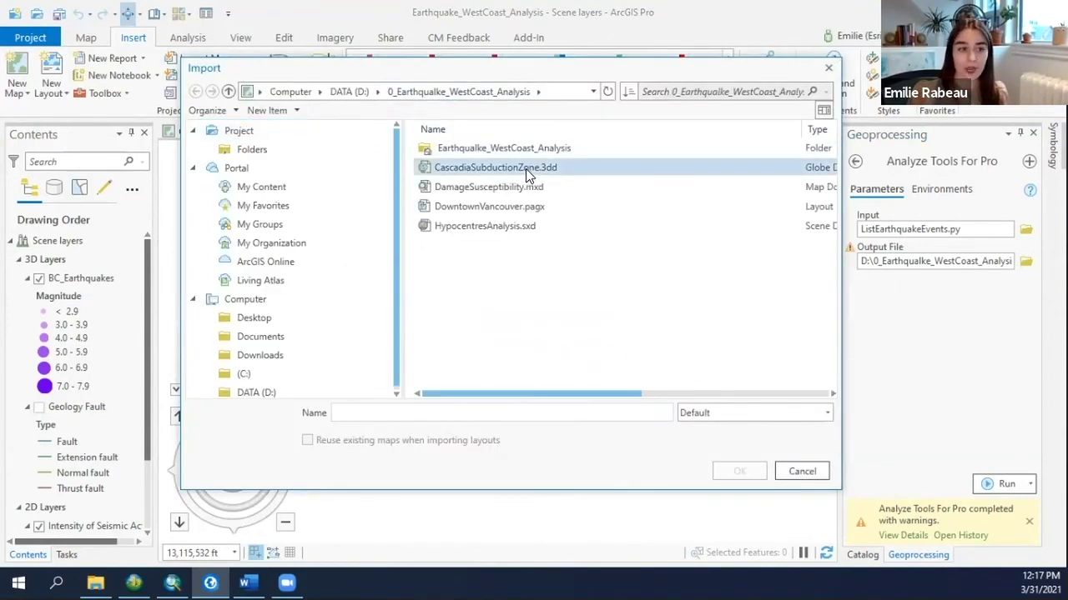
pyautogui.click(526, 168)
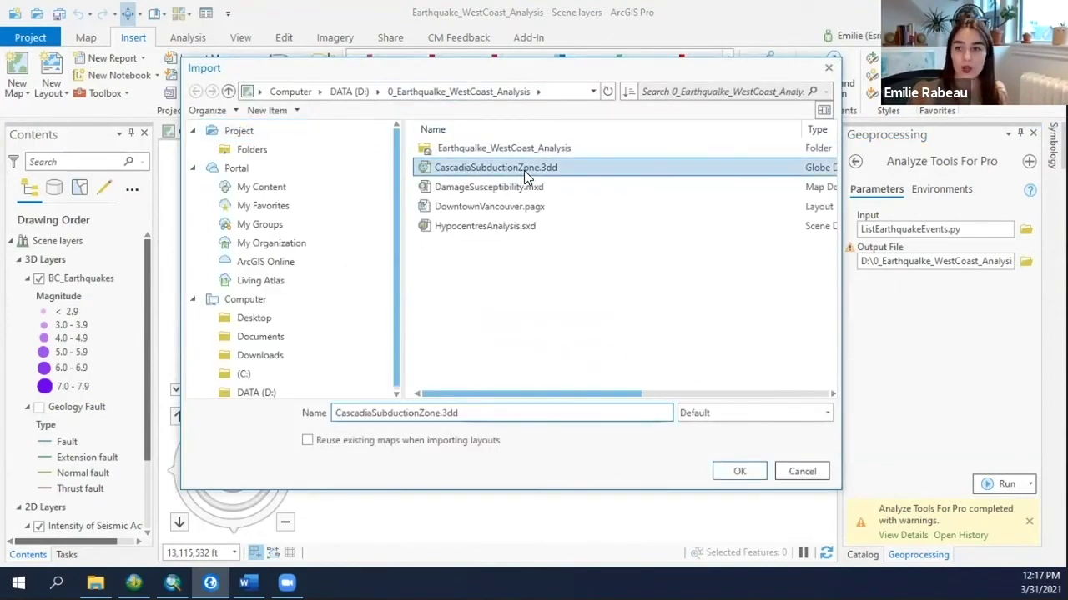
pyautogui.click(737, 472)
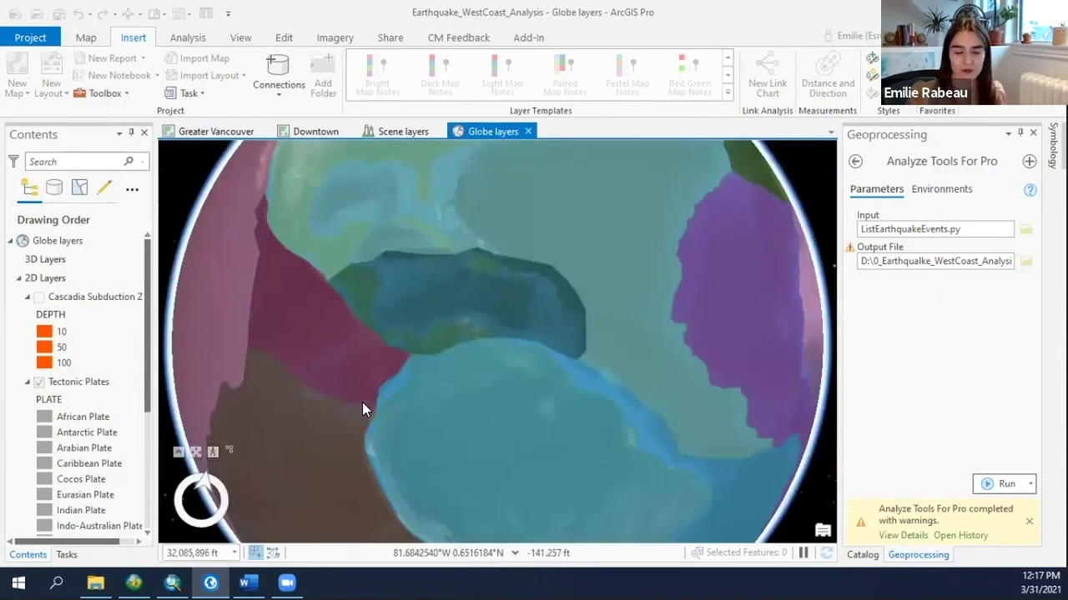
# Step: Hide the Tectonic Plates layer and show the Cascadia Subduction Zone layer, bringing its area of the globe into view
pyautogui.click(38, 382)
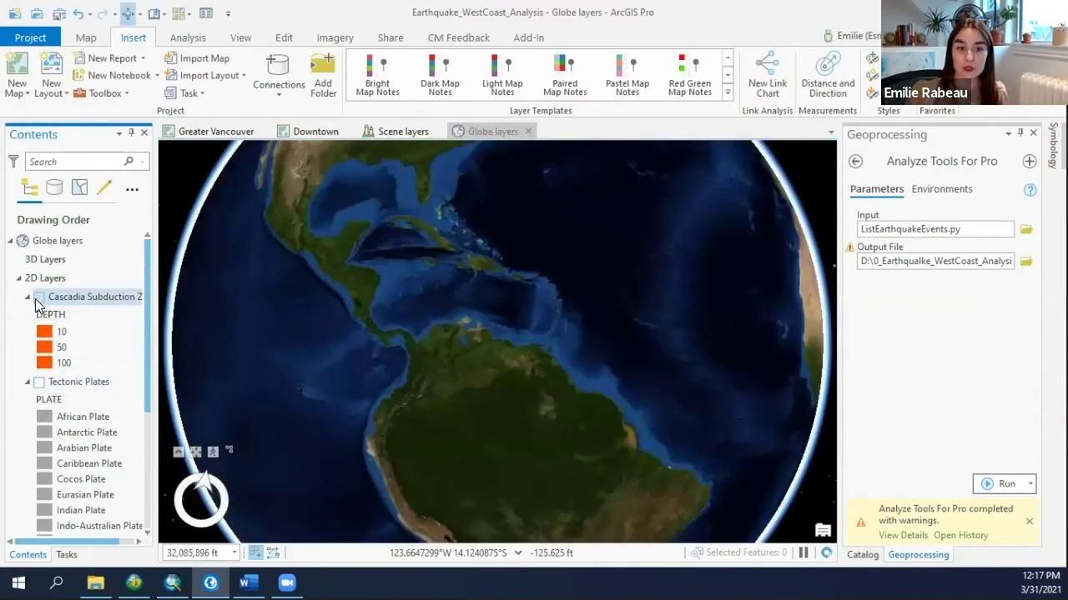
pyautogui.rightClick(44, 298)
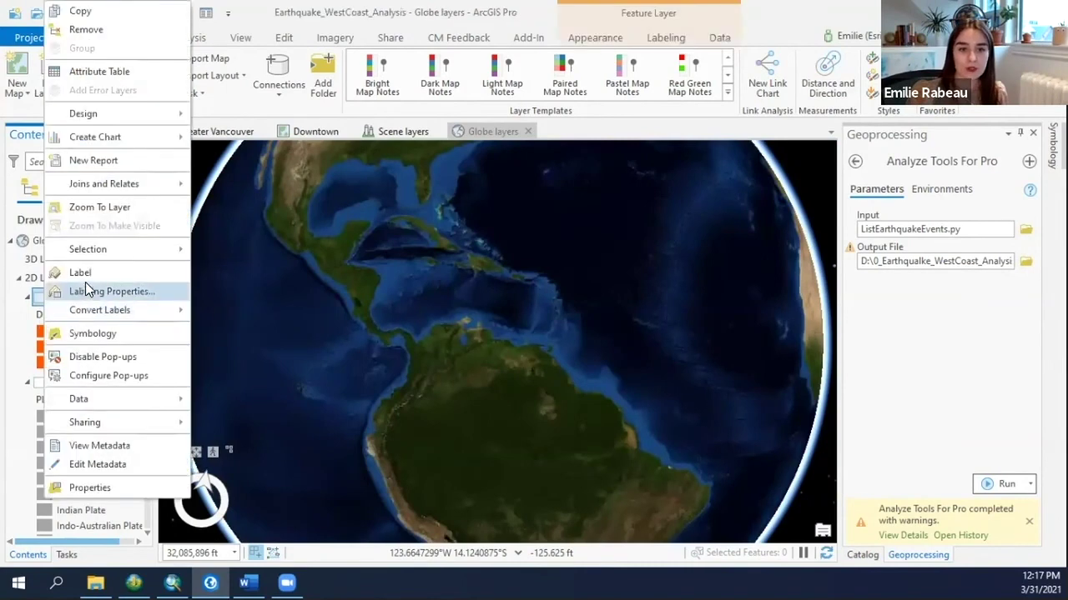
pyautogui.click(97, 207)
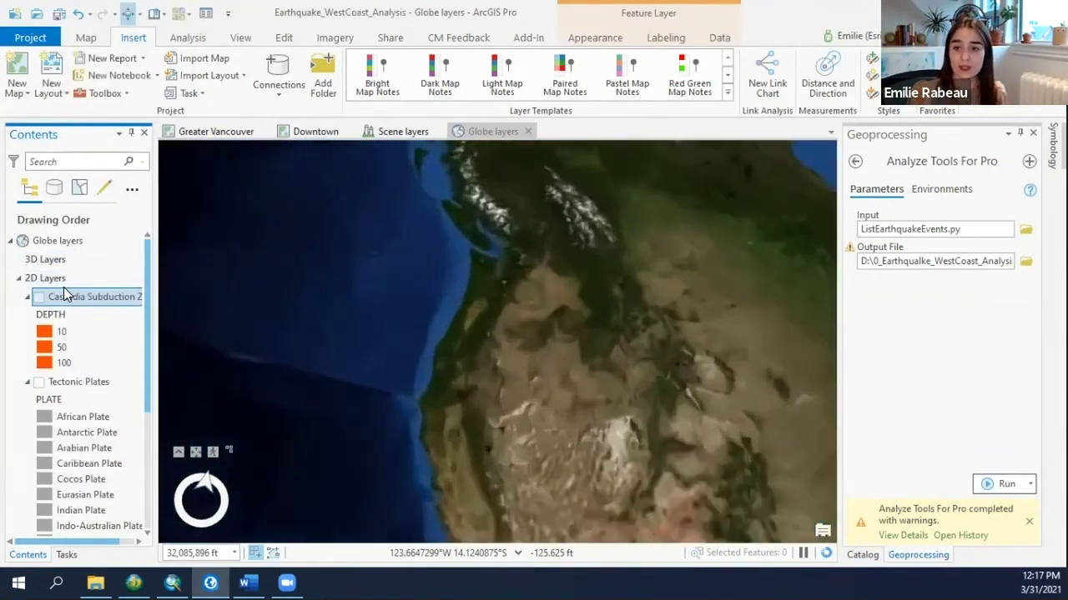
pyautogui.moveTo(534, 267); pyautogui.dragTo(388, 422)
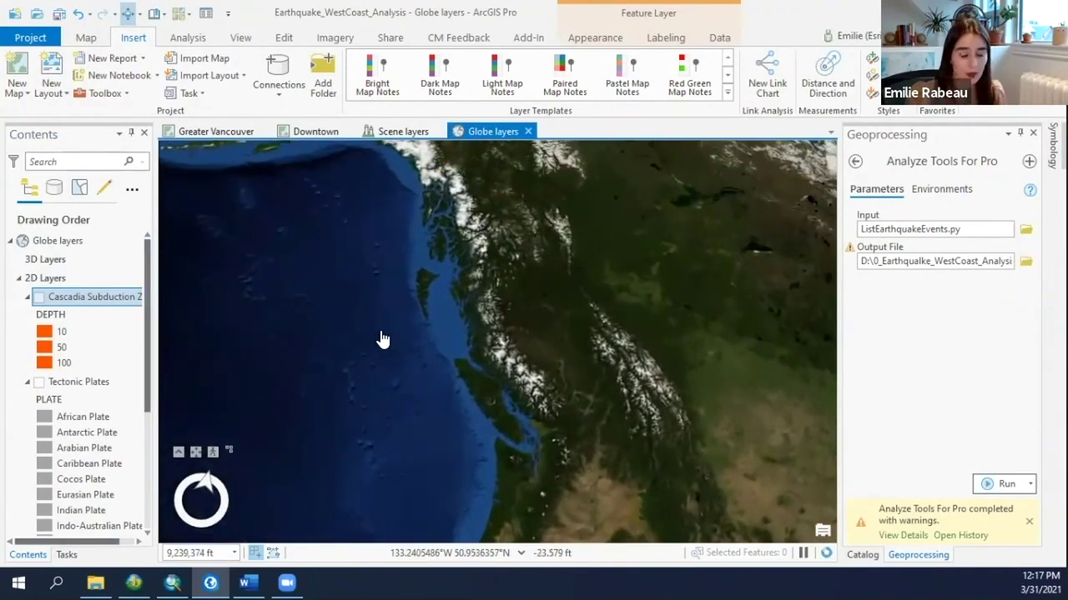
pyautogui.click(38, 300)
pyautogui.click(38, 300)
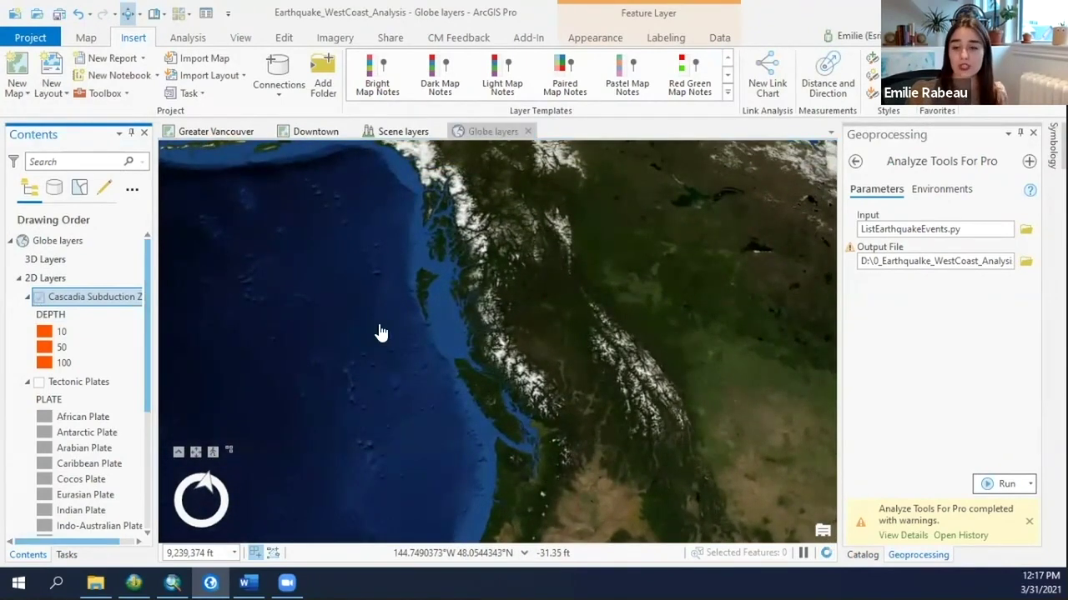
pyautogui.moveTo(572, 459); pyautogui.dragTo(538, 313)
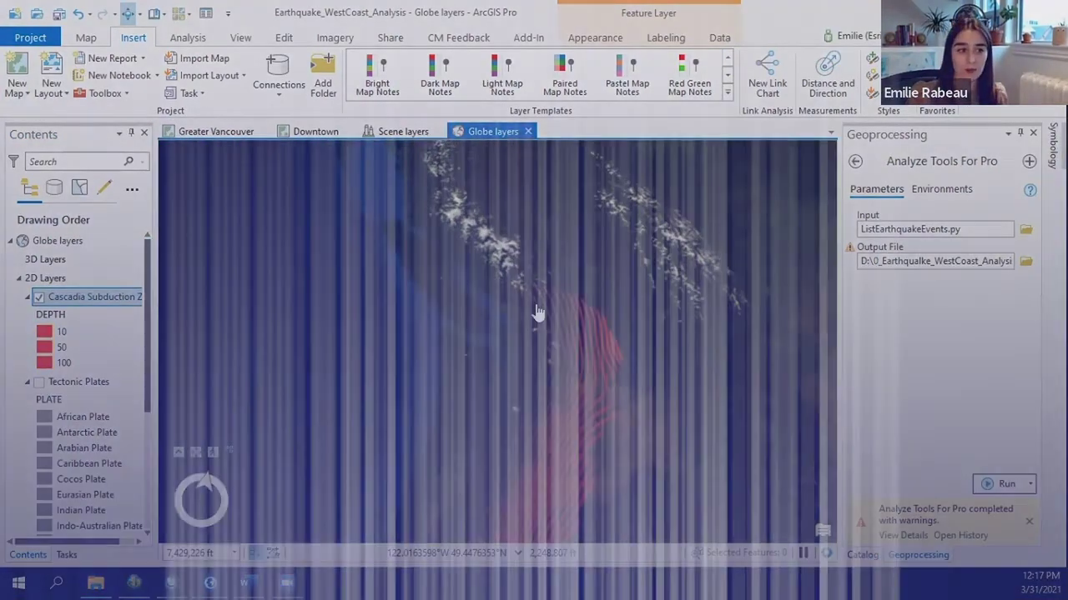